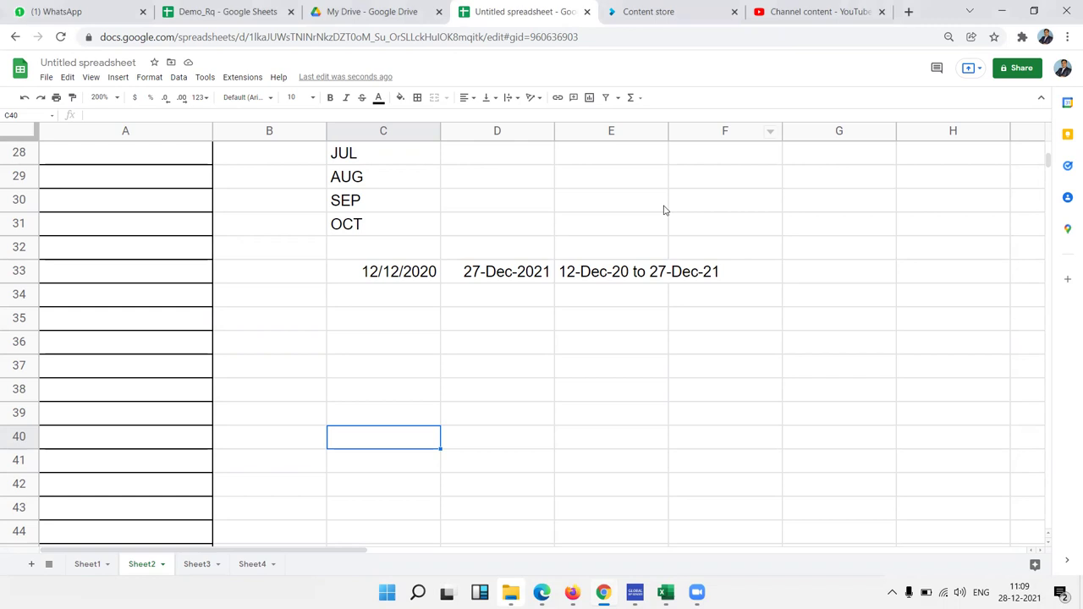
Step: Enter 123.963.214 in cell C37
left_click(342, 363)
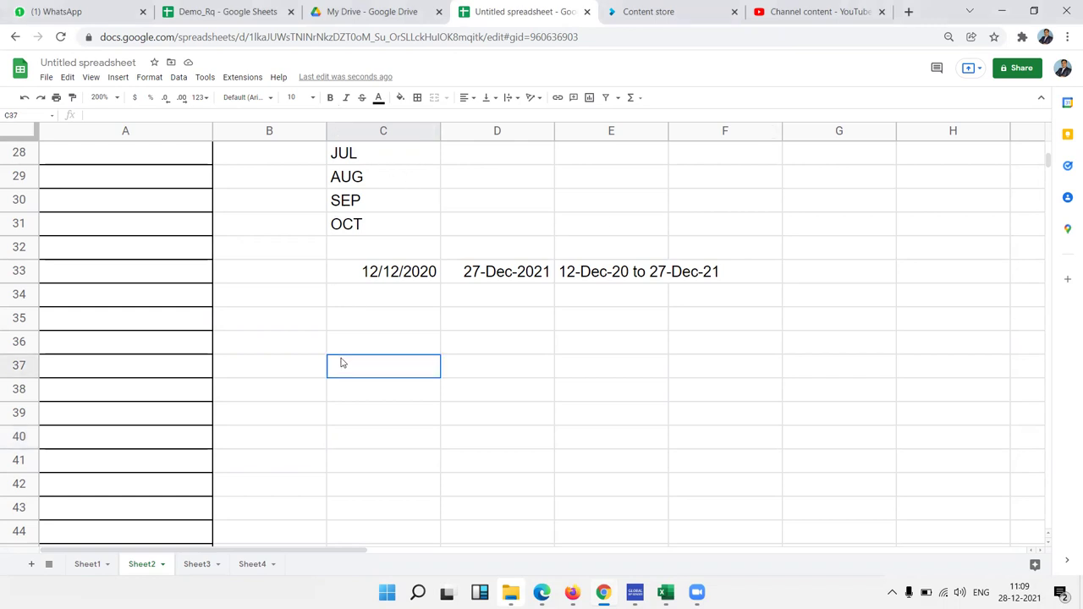
type("123.963.214")
key("Tab")
key("Down")
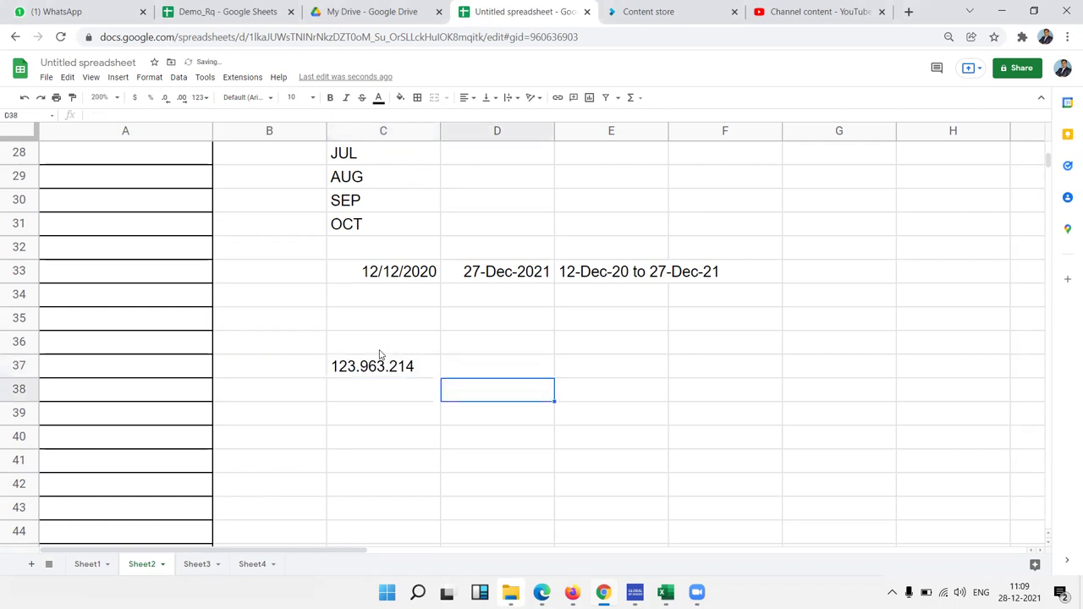
Step: Put =LEFT(C37,3) in D37 so it returns 123
key("Up")
type("=1e")
type("ft")
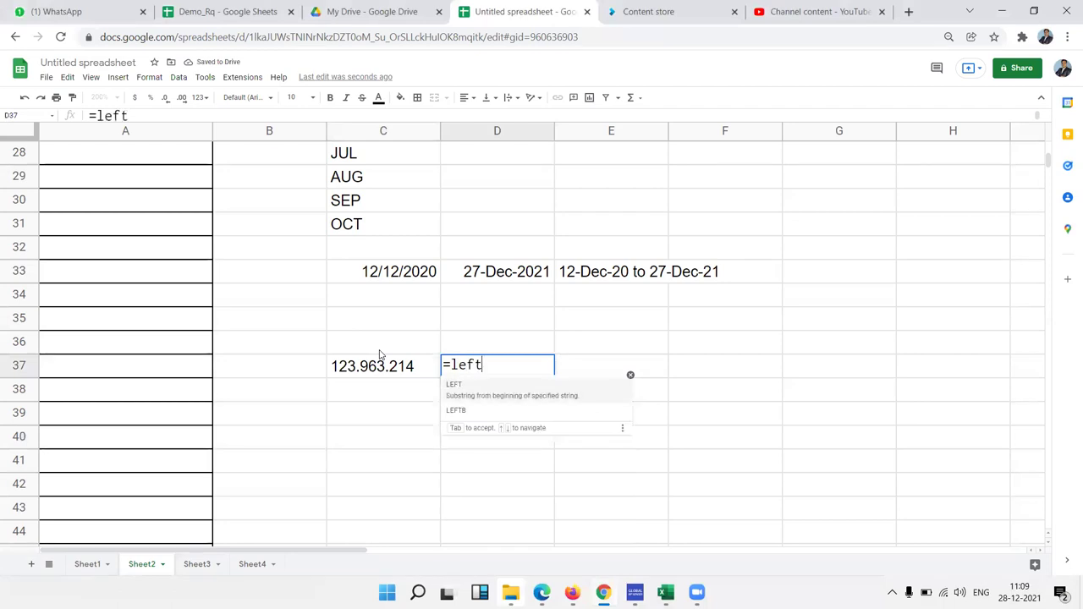
type("(")
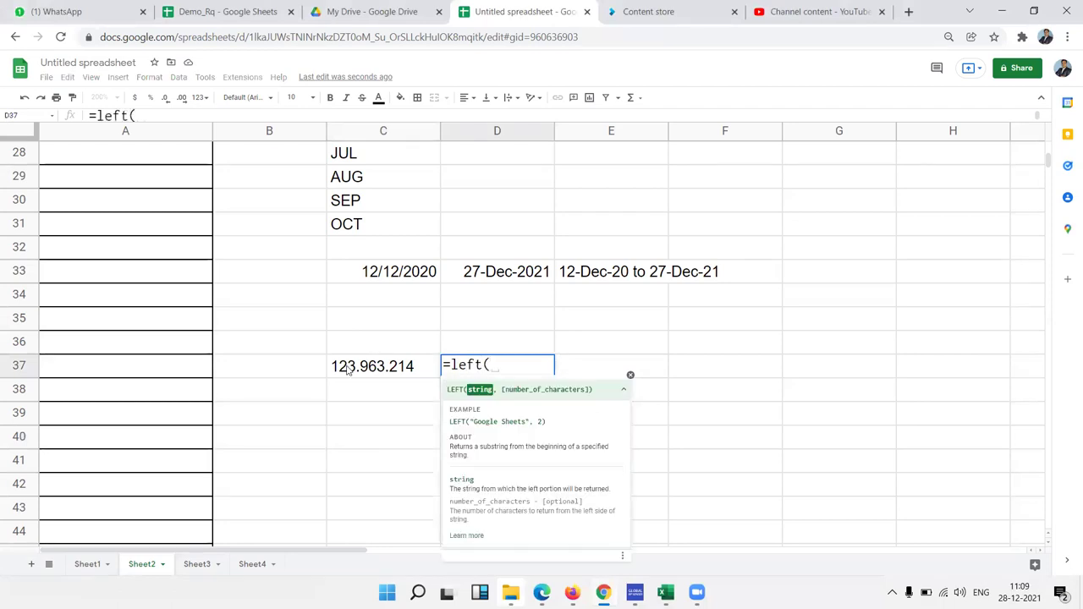
left_click(350, 370)
type(",3")
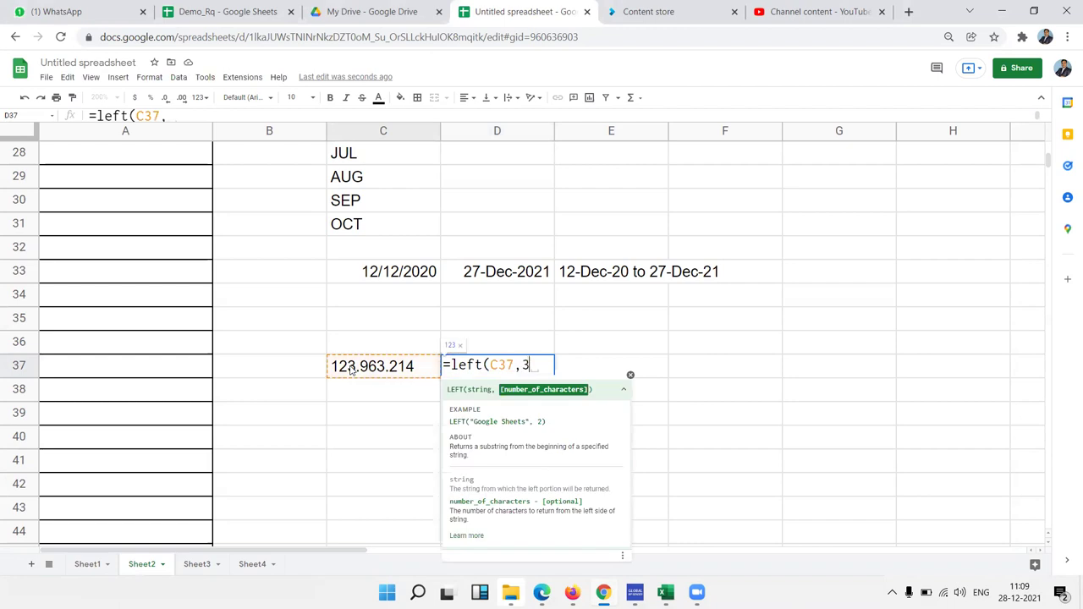
type(")")
key("Return")
key("Up")
key("Right")
key("Right")
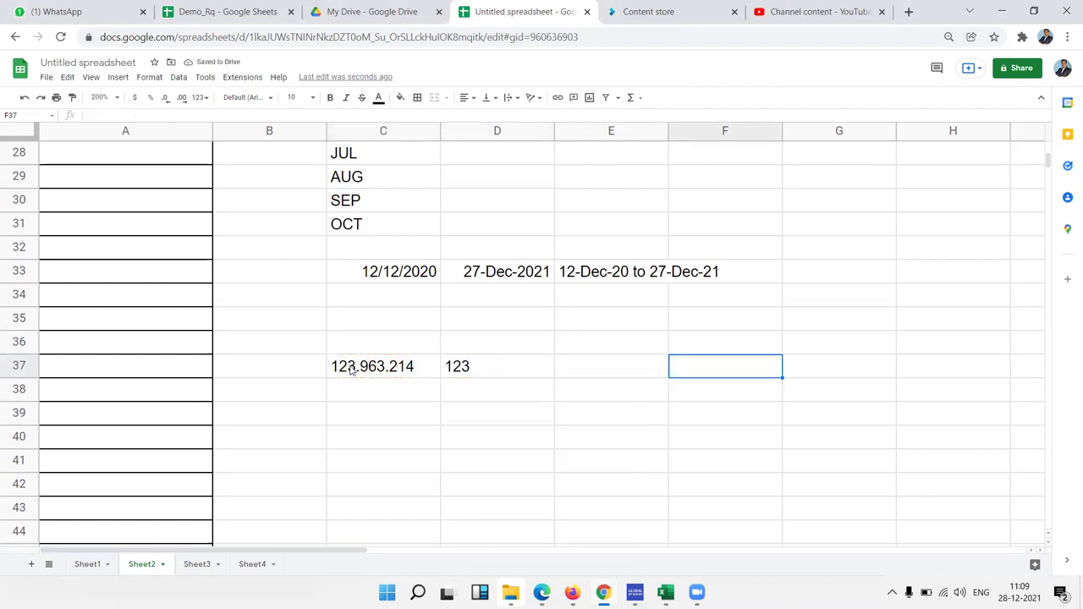
Step: Enter =RIGHT(C37,3) in F37, pointing to C37 with arrow keys, to return 214
type("=ri")
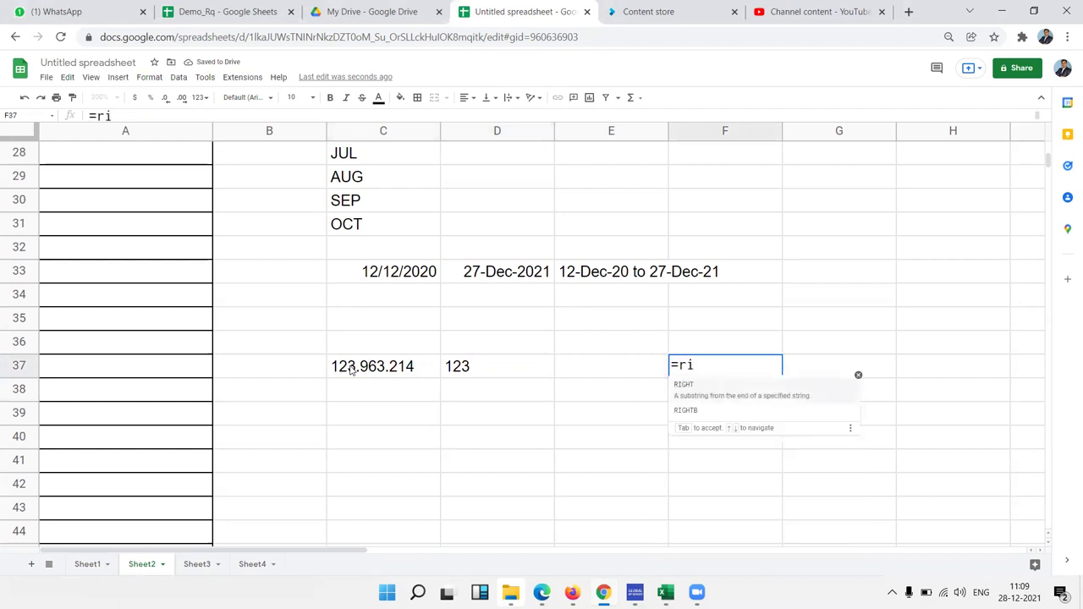
type("gh")
type("t")
type("(")
key("Down")
key("Left")
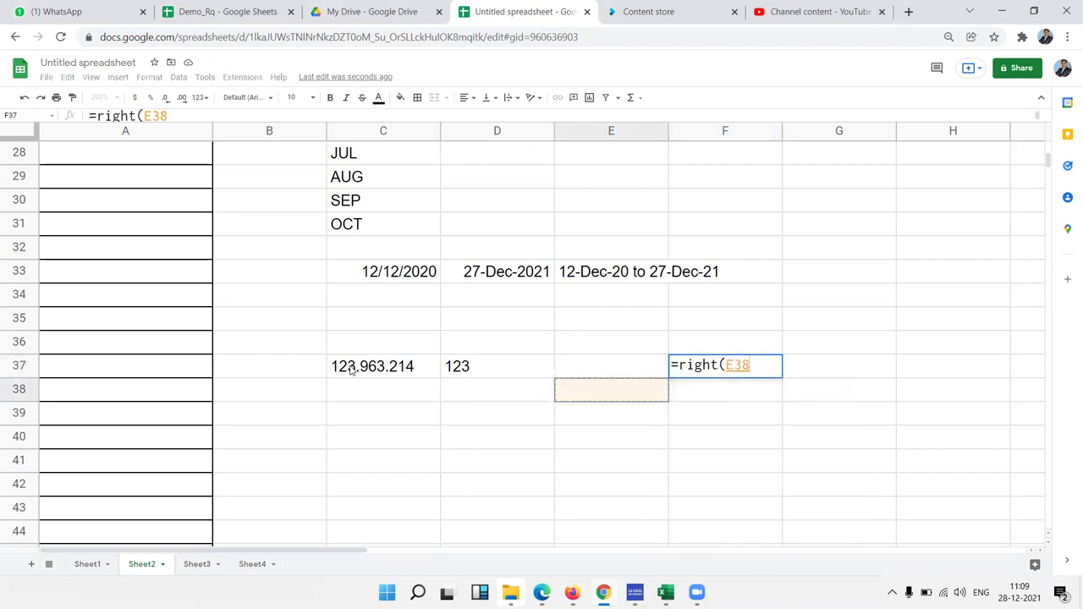
key("Left")
key("Left")
key("Up")
type(",3")
key("Return")
key("Up")
key("Left")
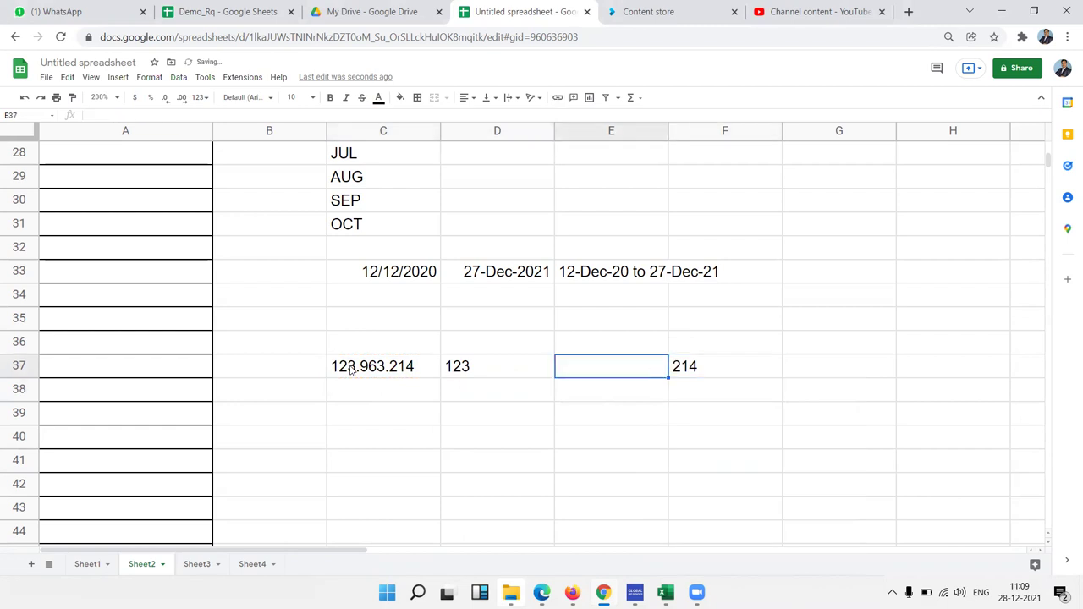
type("=mid")
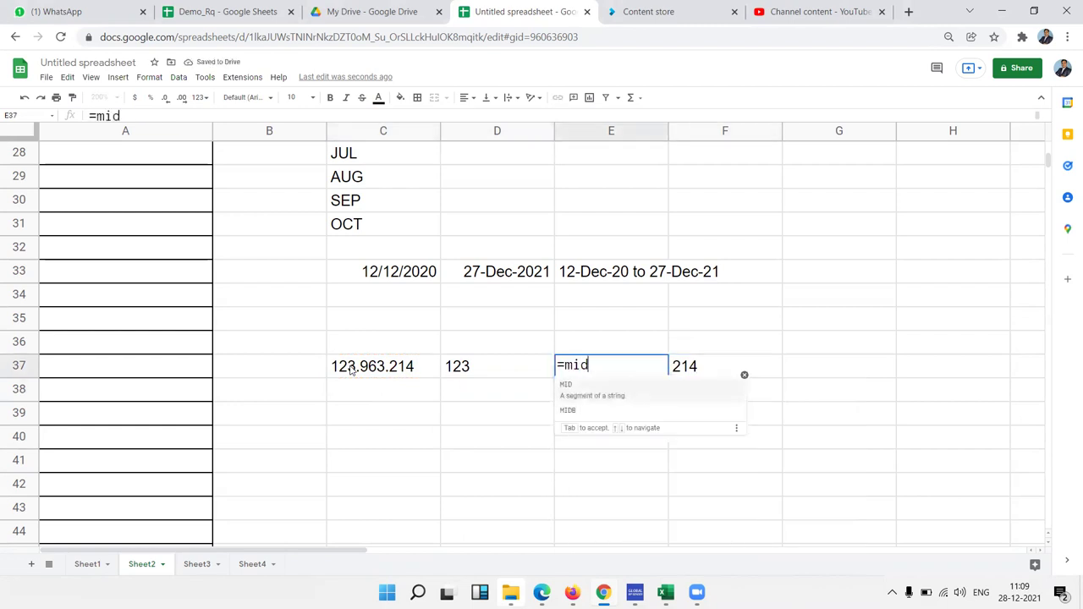
type("(")
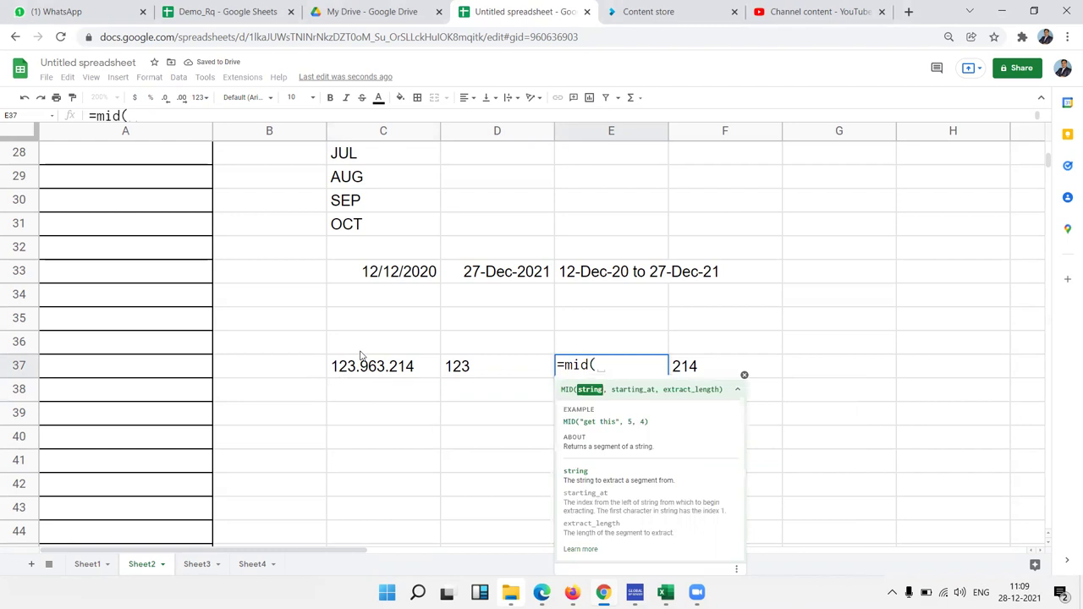
Step: Enter =MID(C37,5,1) in E37
left_click(364, 365)
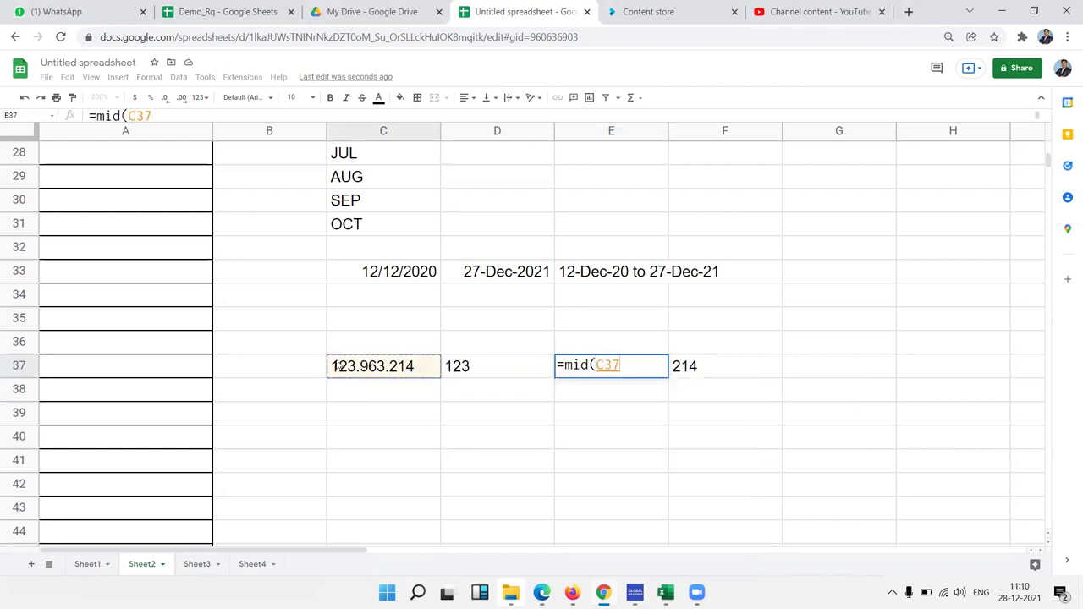
type(",")
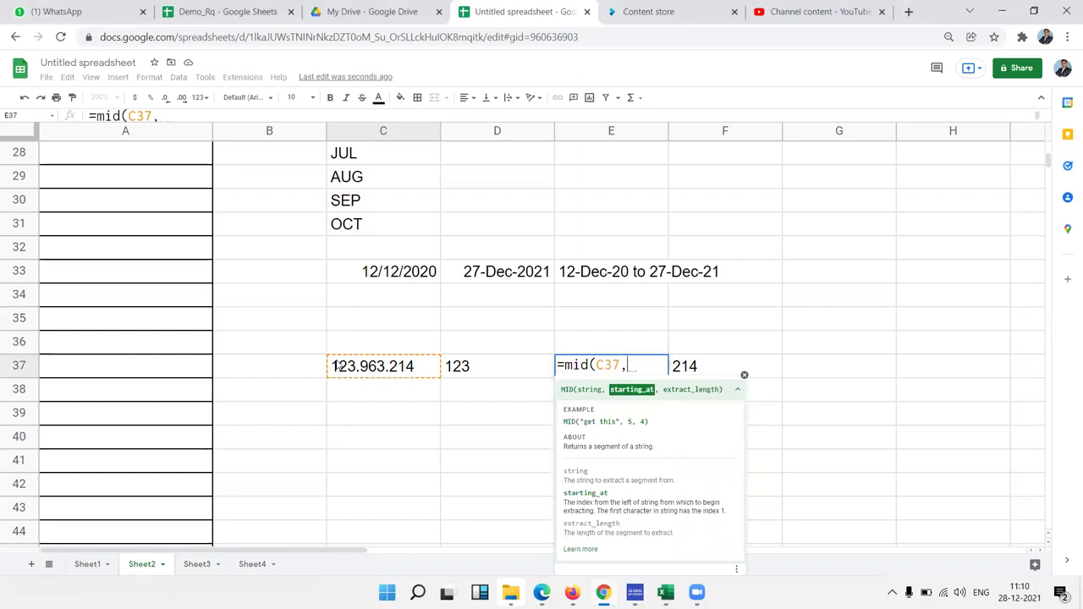
type("5,1")
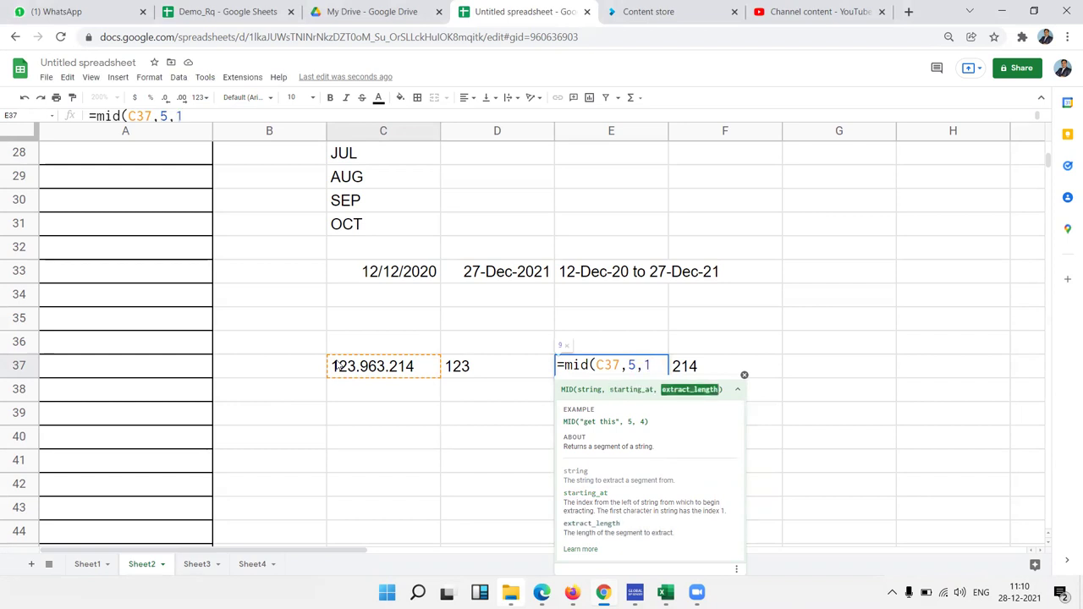
type(")")
key("Return")
key("Up")
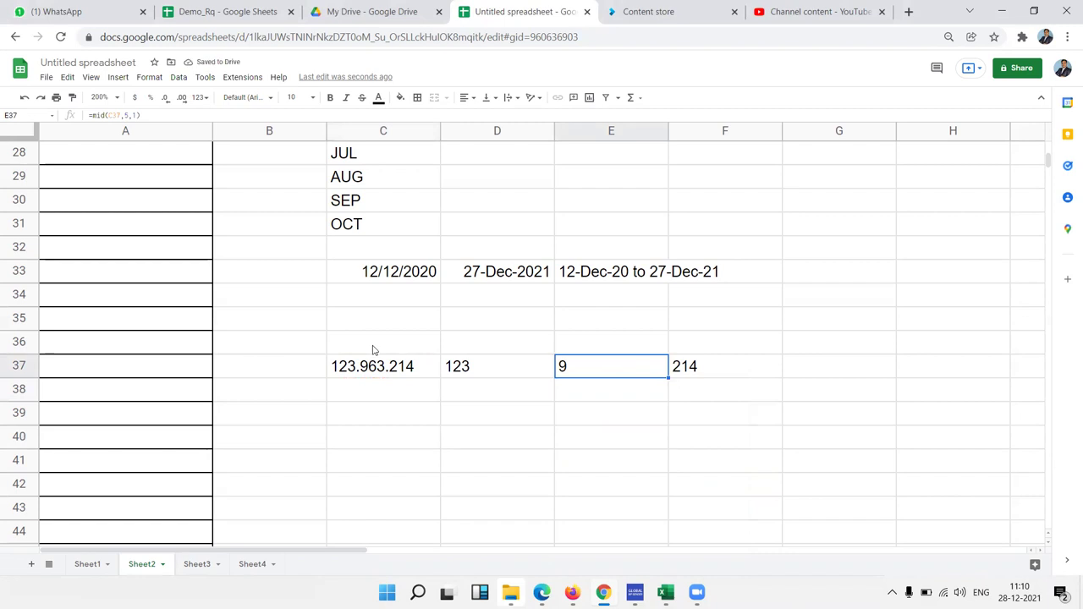
Step: Change the MID length argument from 1 to 3 so E37 shows 963
double_click(567, 370)
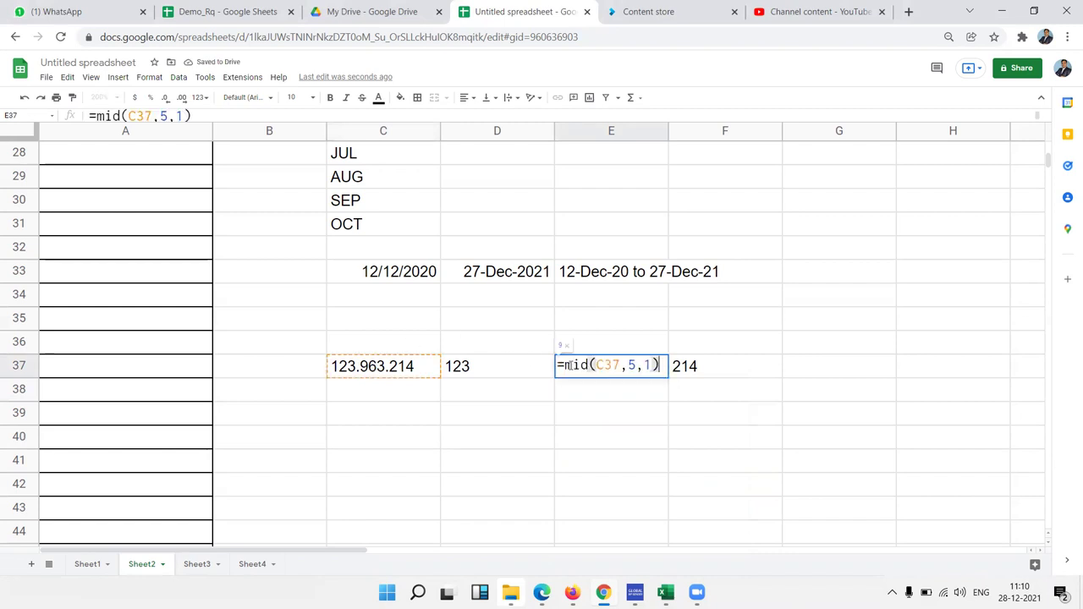
key("Right")
key("Right")
key("Right")
key("Right")
key("BackSpace")
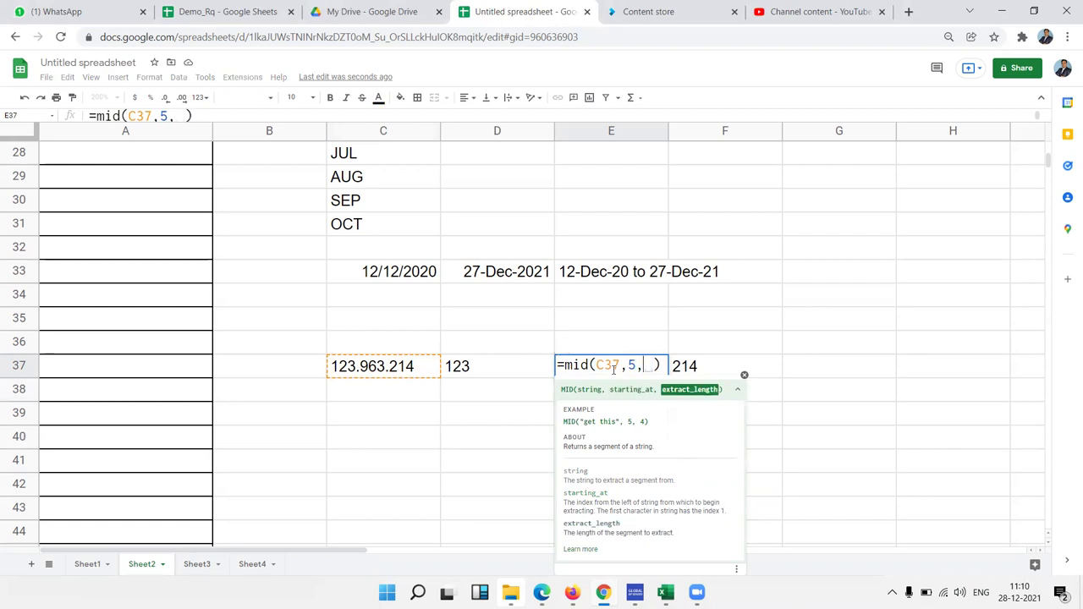
type("3")
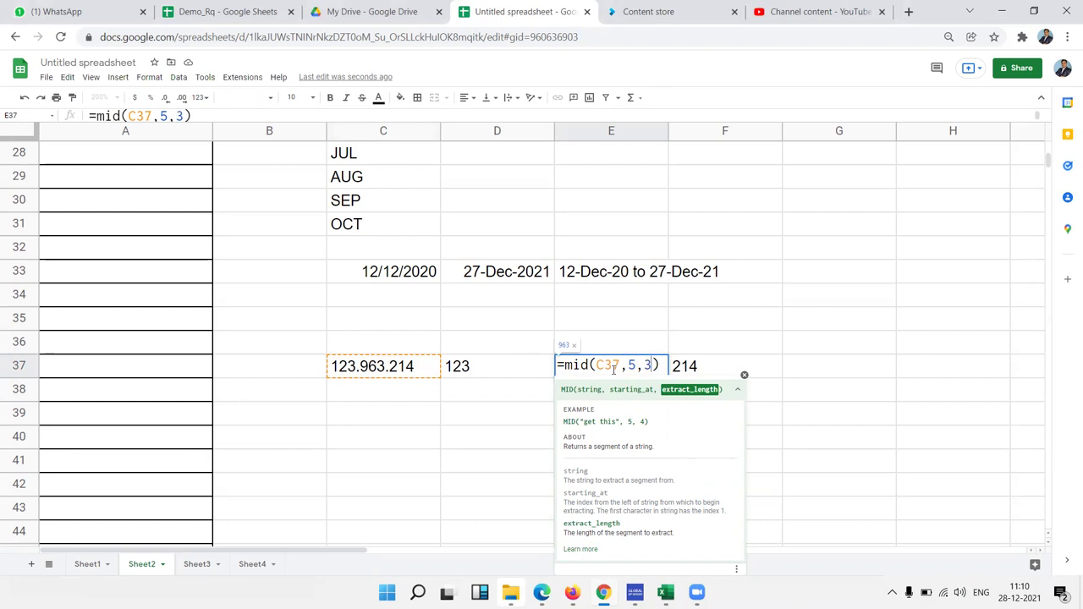
key("Return")
left_click(614, 373)
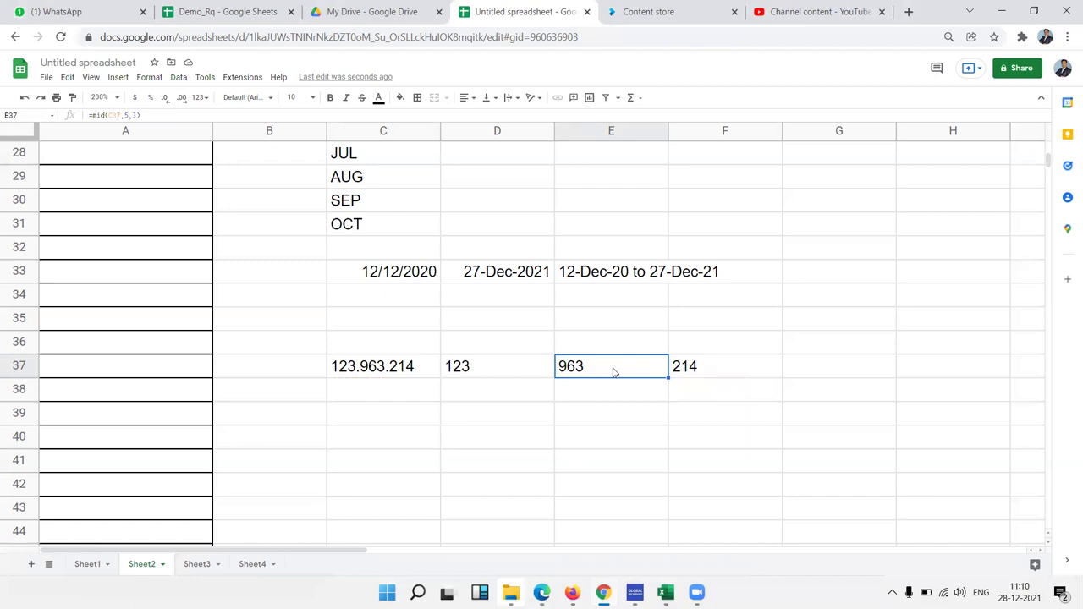
key("Down")
key("Down")
key("Left")
key("Left")
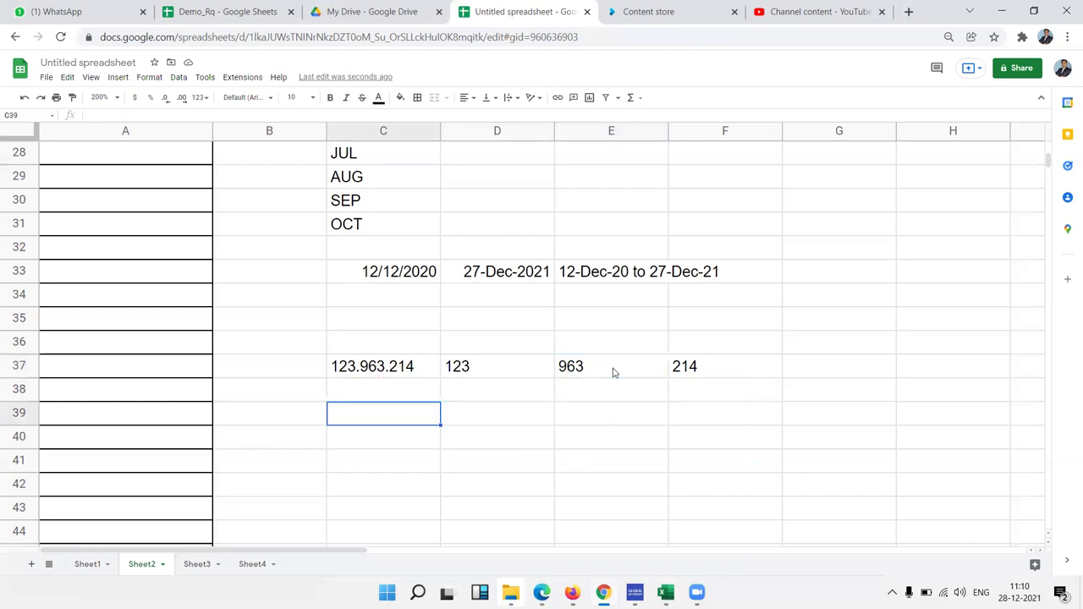
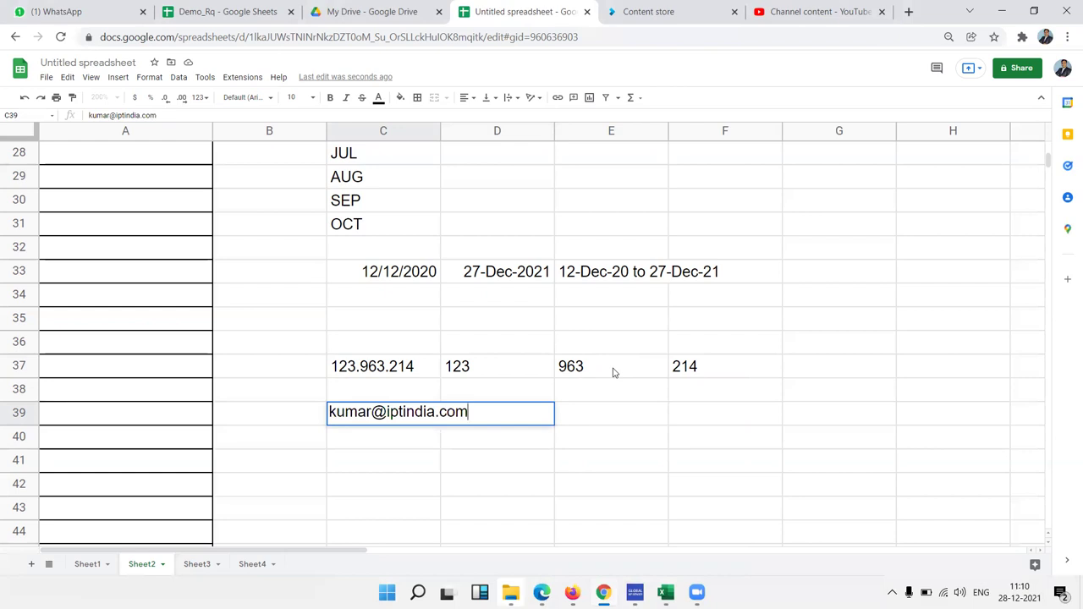
Step: Enter a sample e-mail address in C39 and autofit column C to fit it
key("Left")
key("Left")
key("Right")
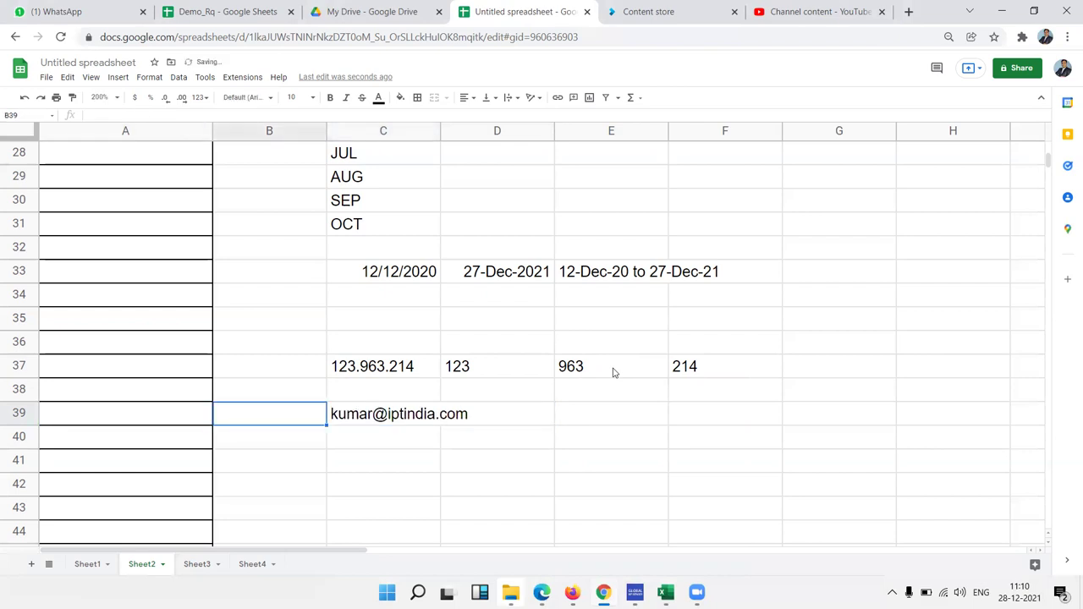
key("Right")
key("Right")
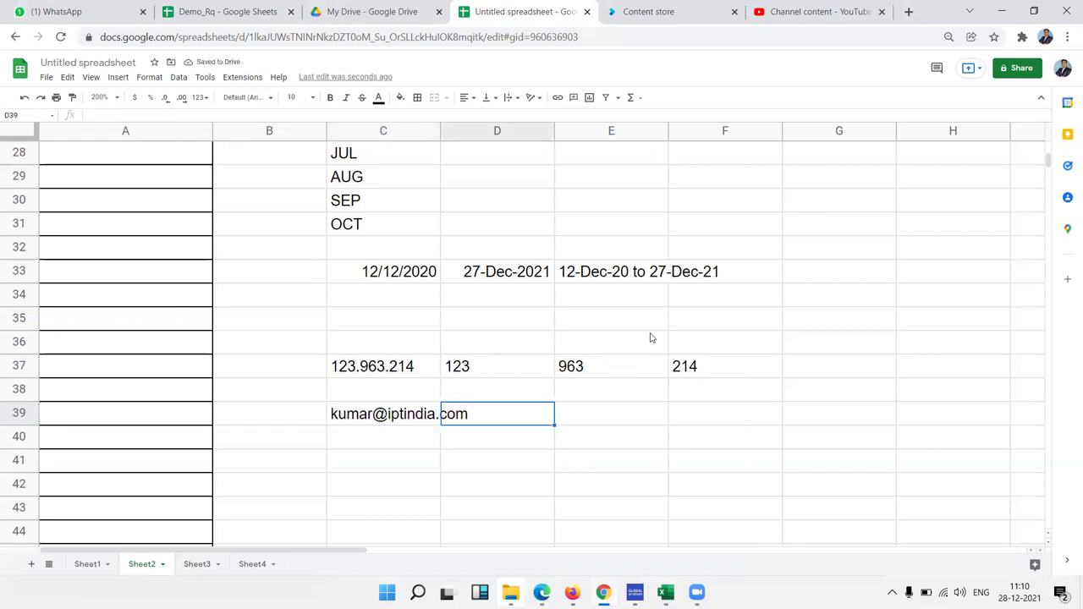
double_click(438, 131)
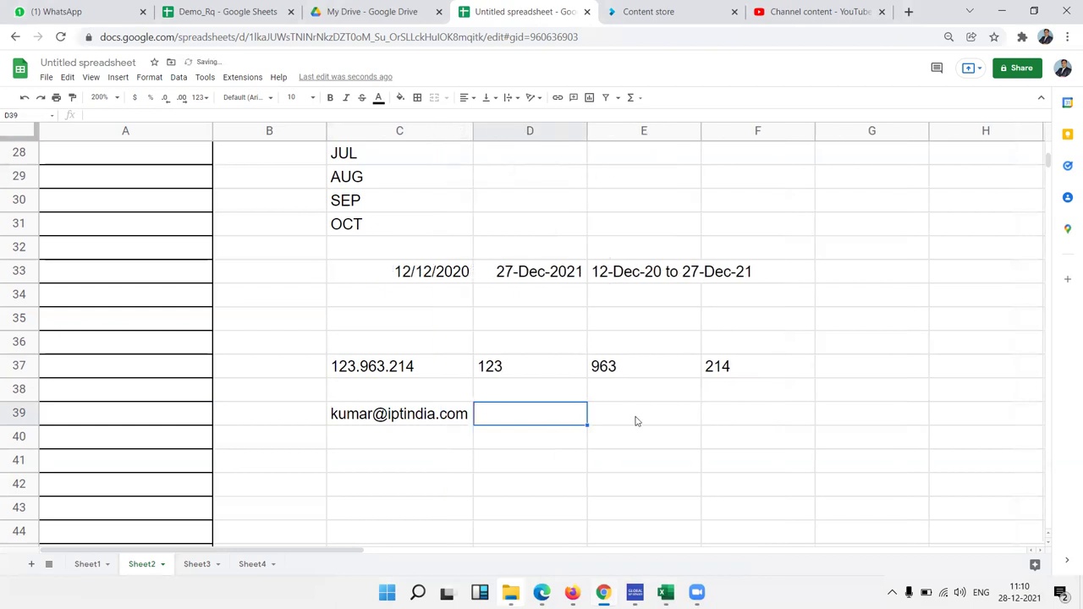
Step: Label D38 'id' and enter =LEFT(C39,5) in D39 for the user id
key("Up")
type("id")
key("Return")
type("=kumar")
key("BackSpace")
key("BackSpace")
key("BackSpace")
key("BackSpace")
key("BackSpace")
type("left")
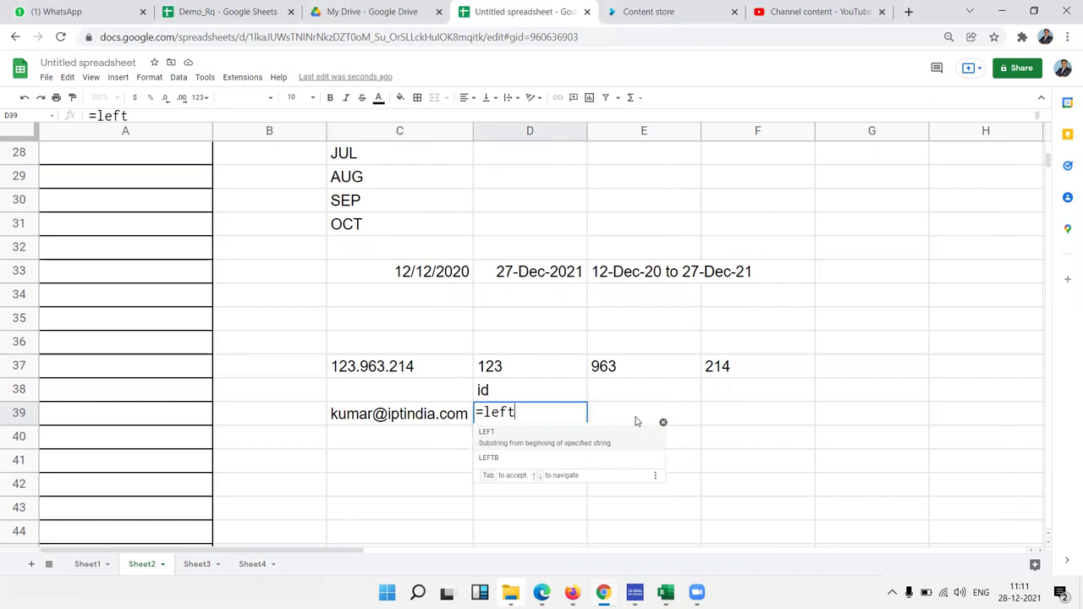
type("(")
left_click(438, 424)
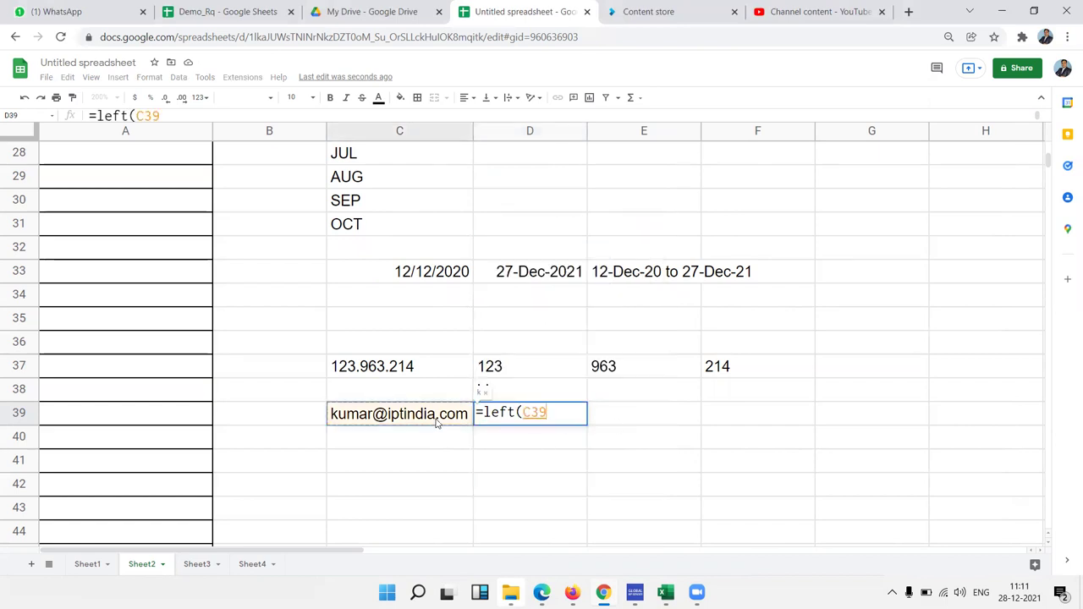
type(",5")
key("Return")
Step: Recheck the D39 LEFT formula and begin a FIND formula in D40
key("Up")
key("F2")
key("Left")
key("shift+Left")
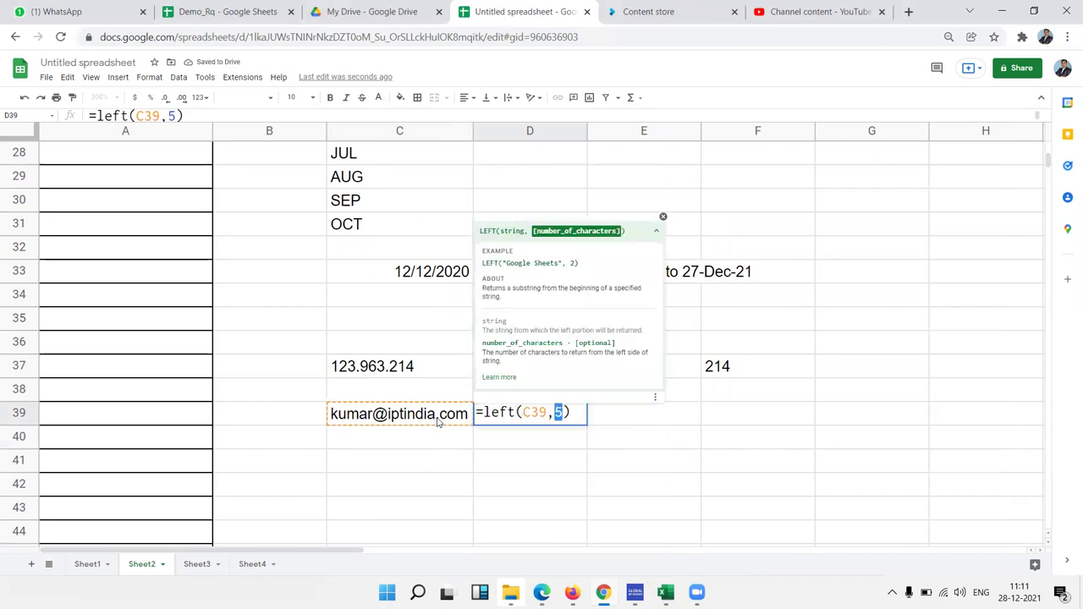
mouse_move(399, 414)
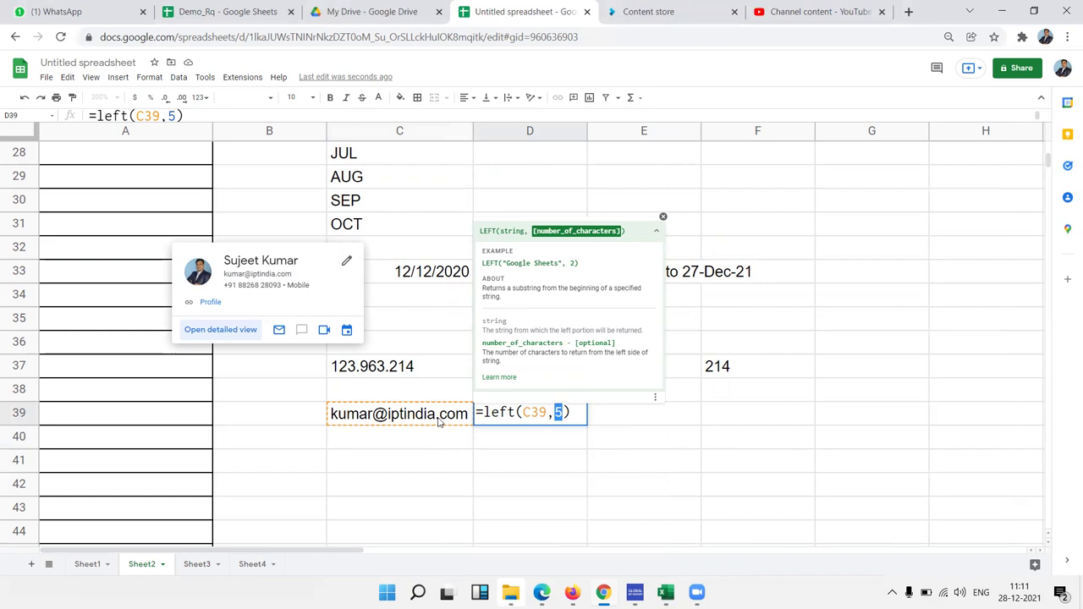
key("Return")
key("Down")
type("=find")
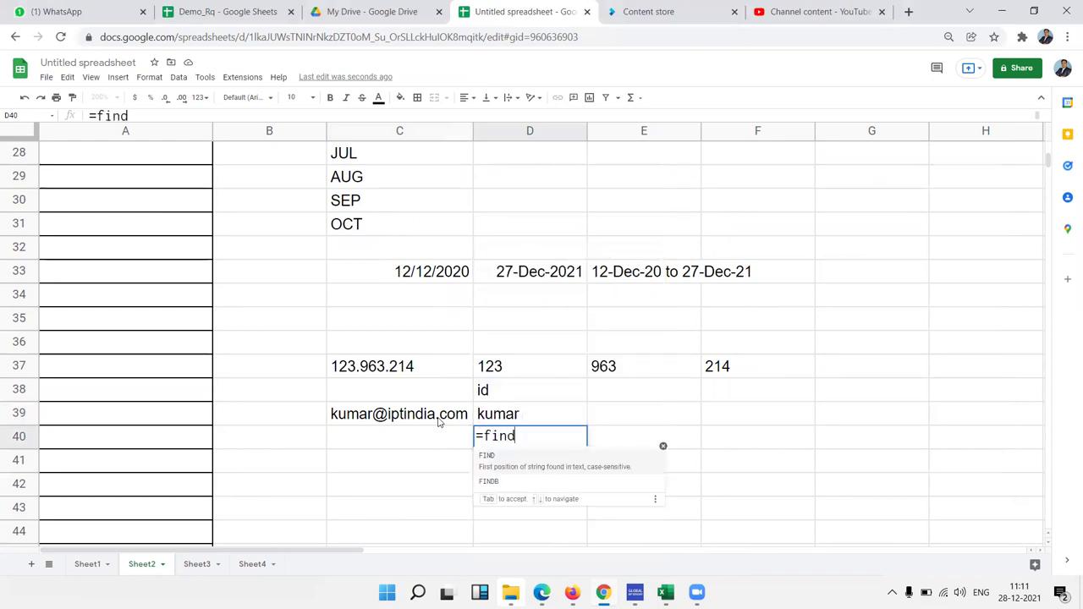
type("(")
Step: Complete =FIND("@",C39,1) in D40, returning 6 as the @ position
left_click(412, 421)
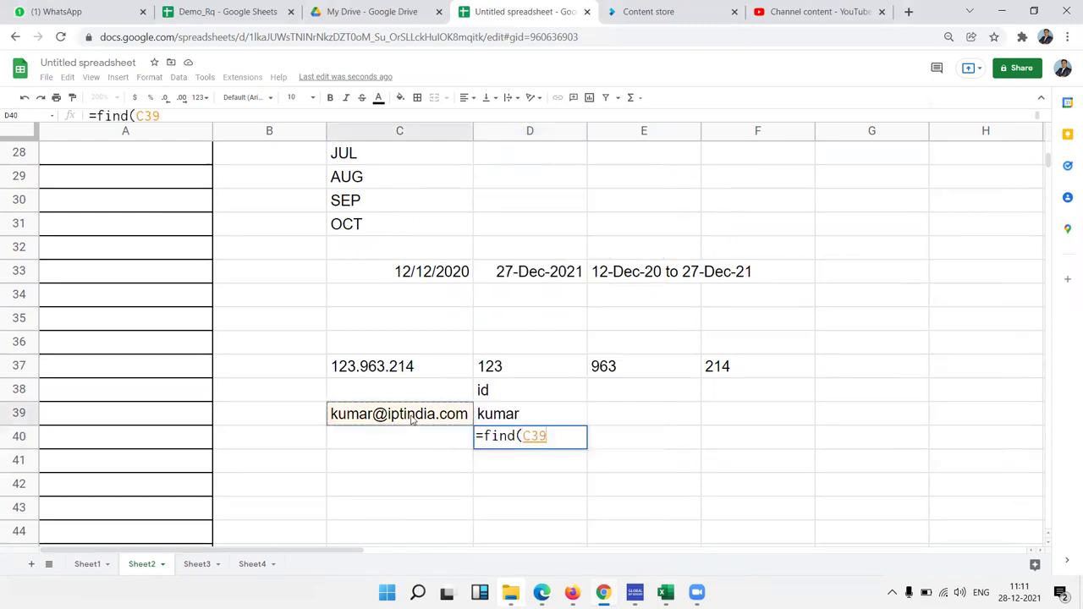
key("BackSpace")
key("BackSpace")
key("BackSpace")
type("\"@\"")
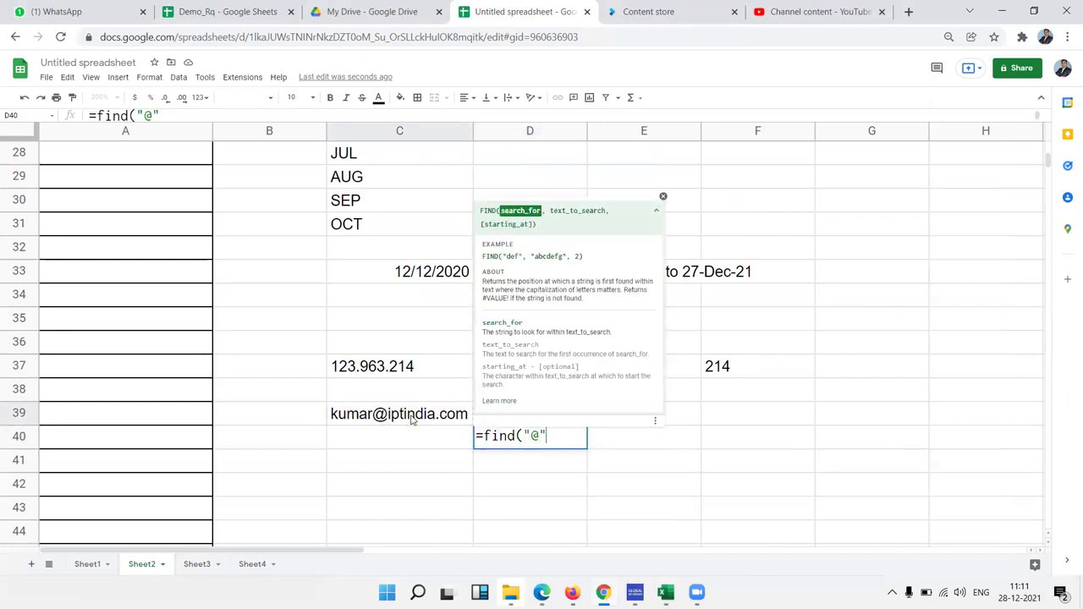
type(",")
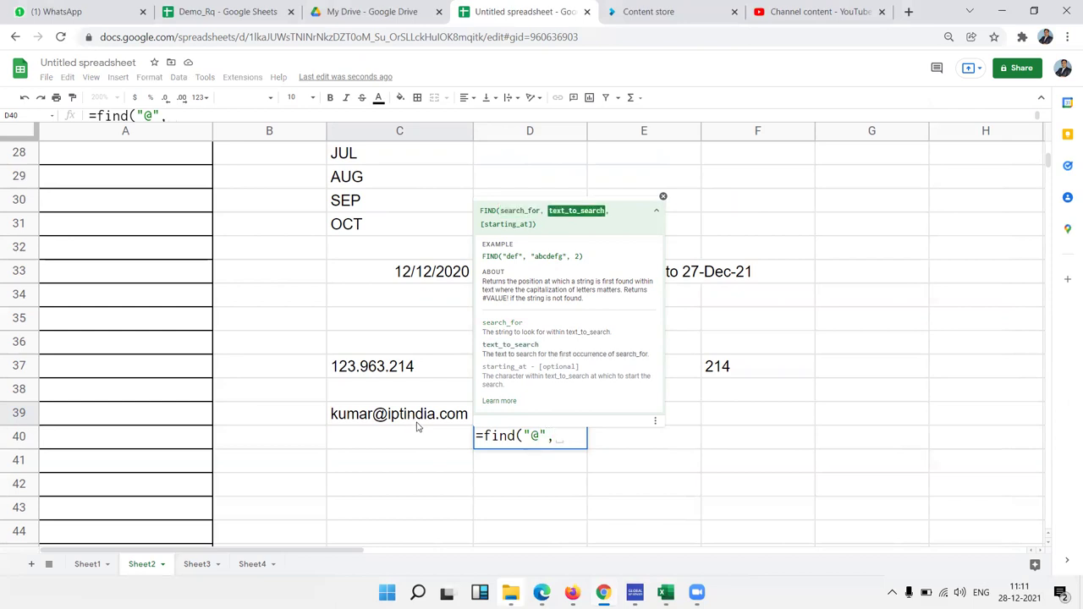
left_click(417, 414)
type(",1")
key("Return")
key("Up")
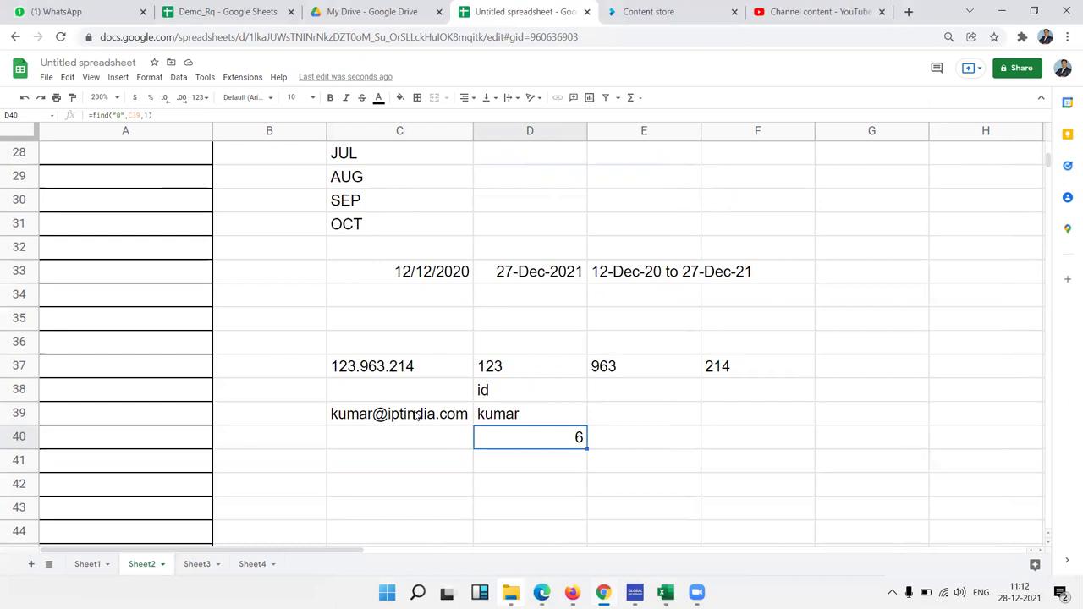
Step: Change D39 to =LEFT(C39,D40-1) so the user id length follows the @ position
key("Up")
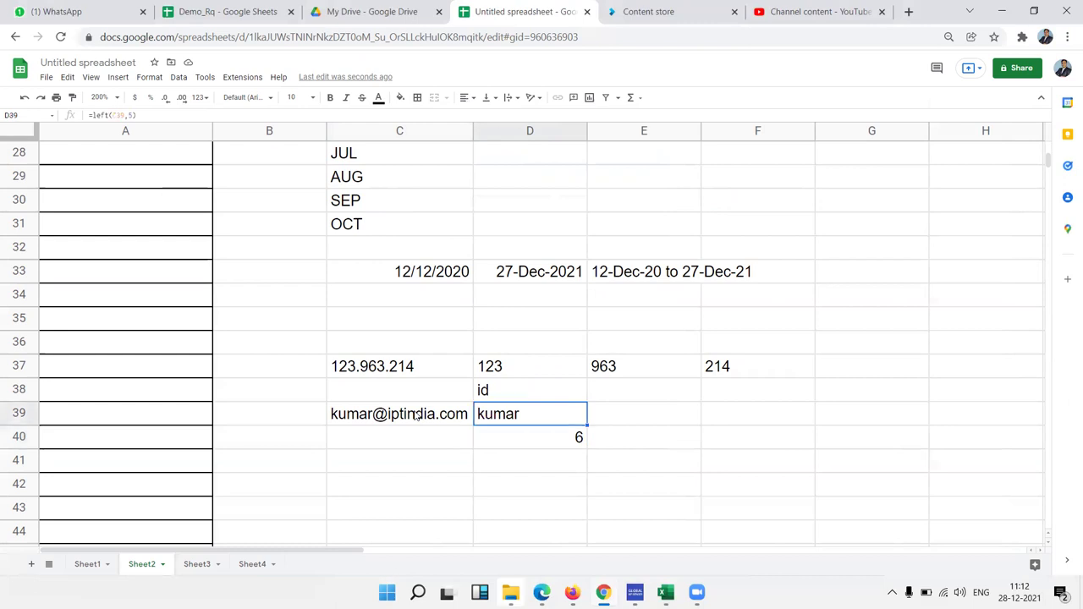
key("F2")
key("Left")
key("BackSpace")
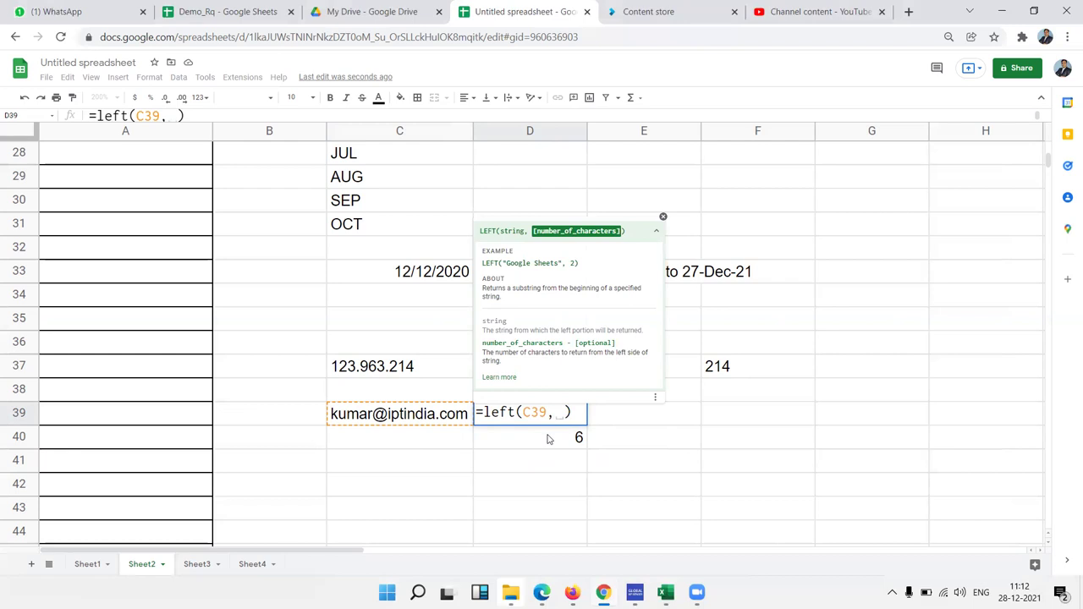
left_click(548, 439)
type("-1")
key("Return")
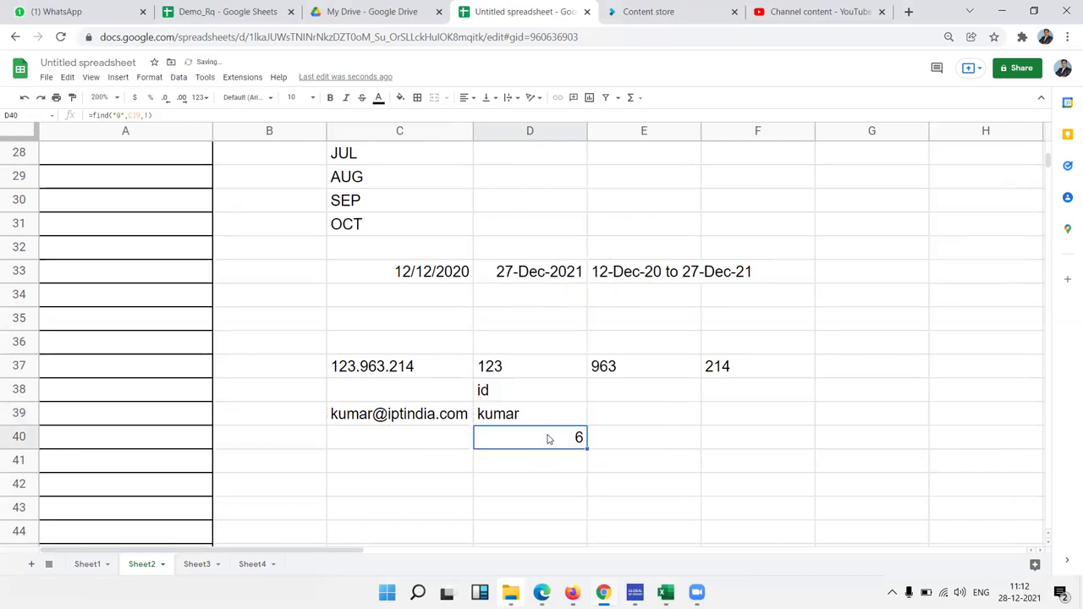
key("Up")
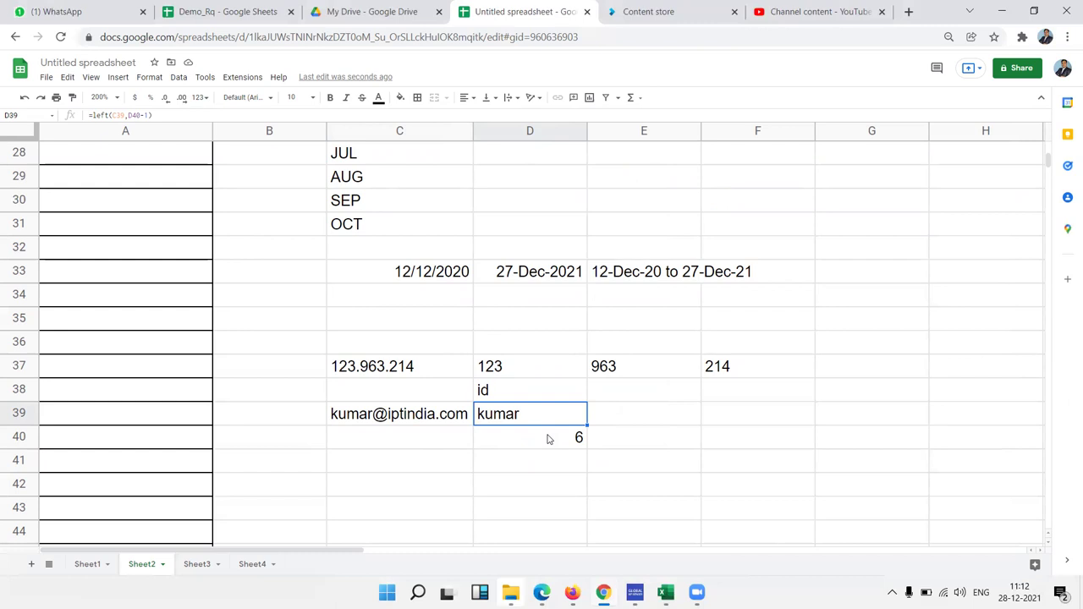
key("Right")
Step: Enter =RIGHT(C39,LEN(C39)-D40) in E39 to extract the e-mail's domain
type("=")
type("i")
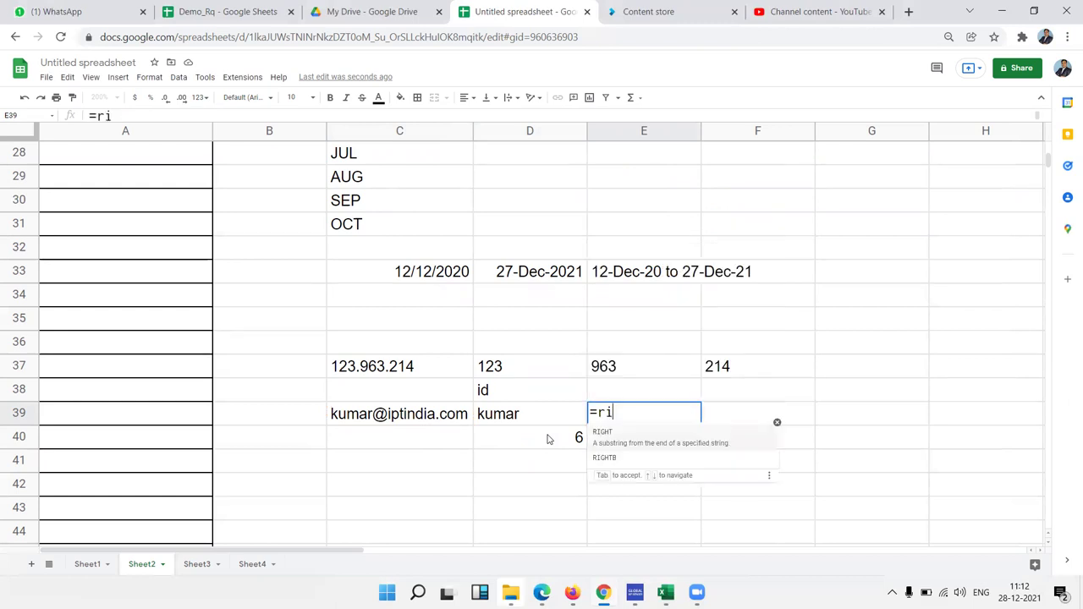
type("ght(")
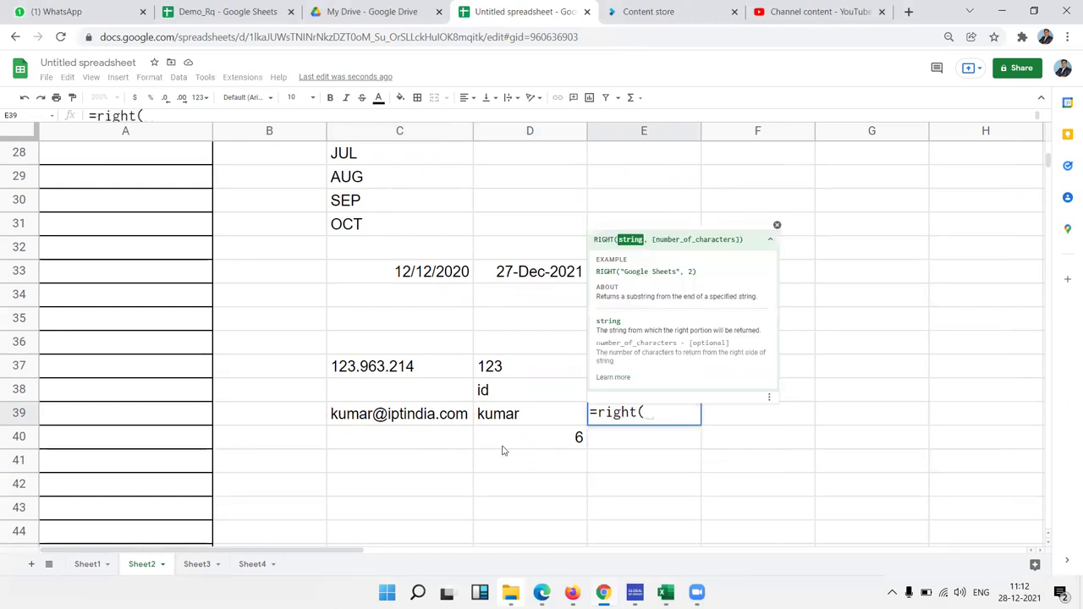
left_click(446, 418)
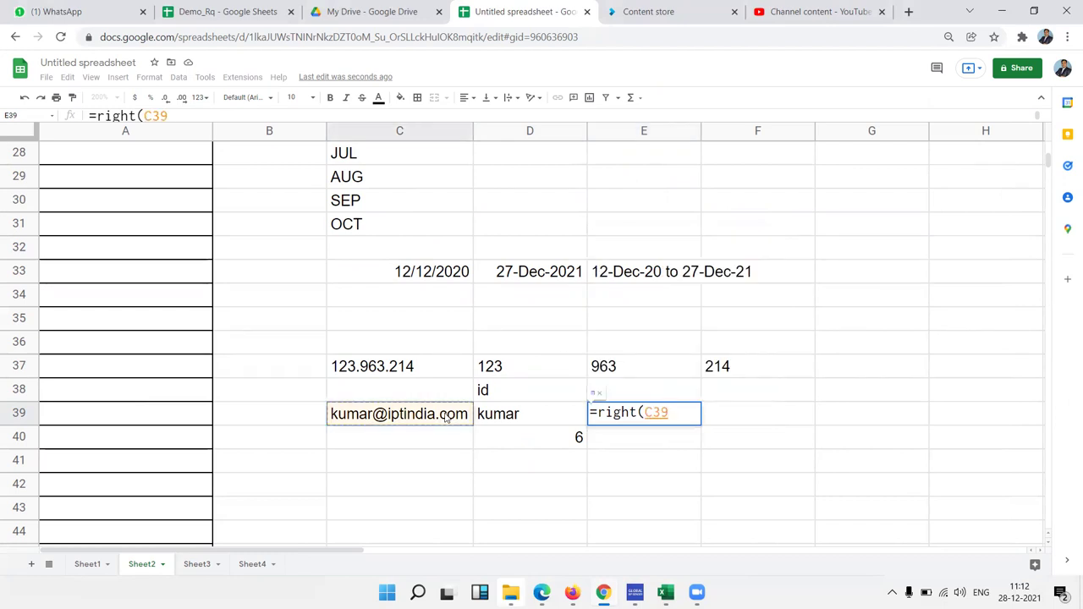
type(",l")
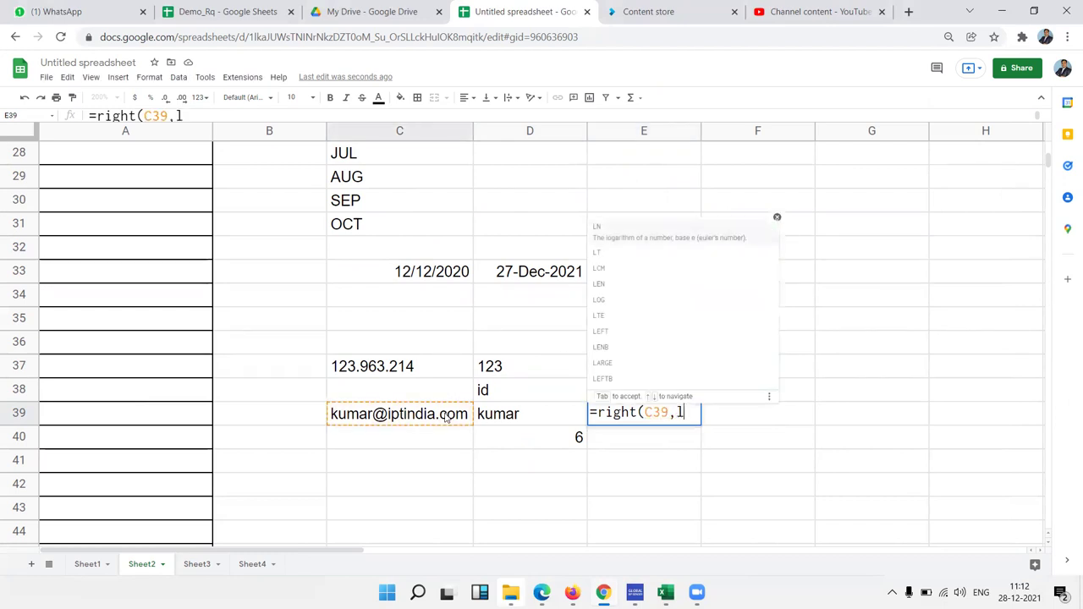
type("en(")
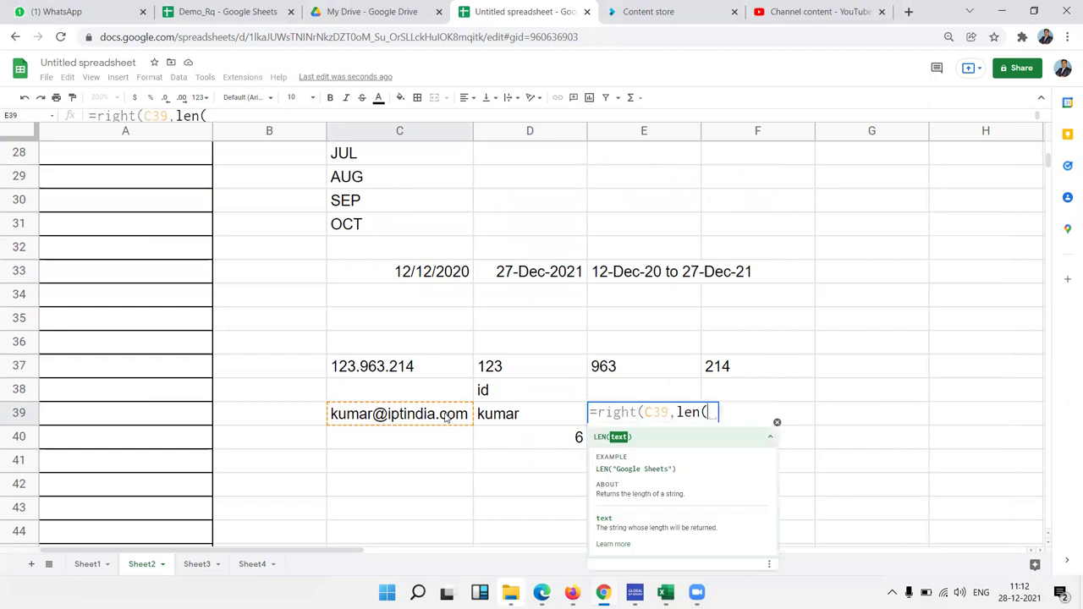
left_click(445, 417)
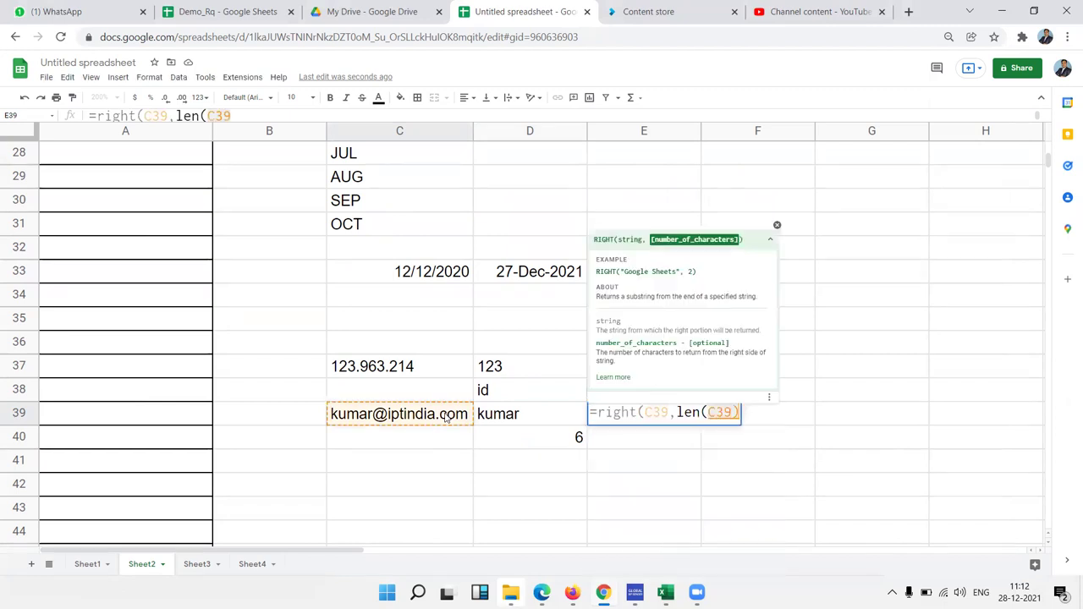
type(")-")
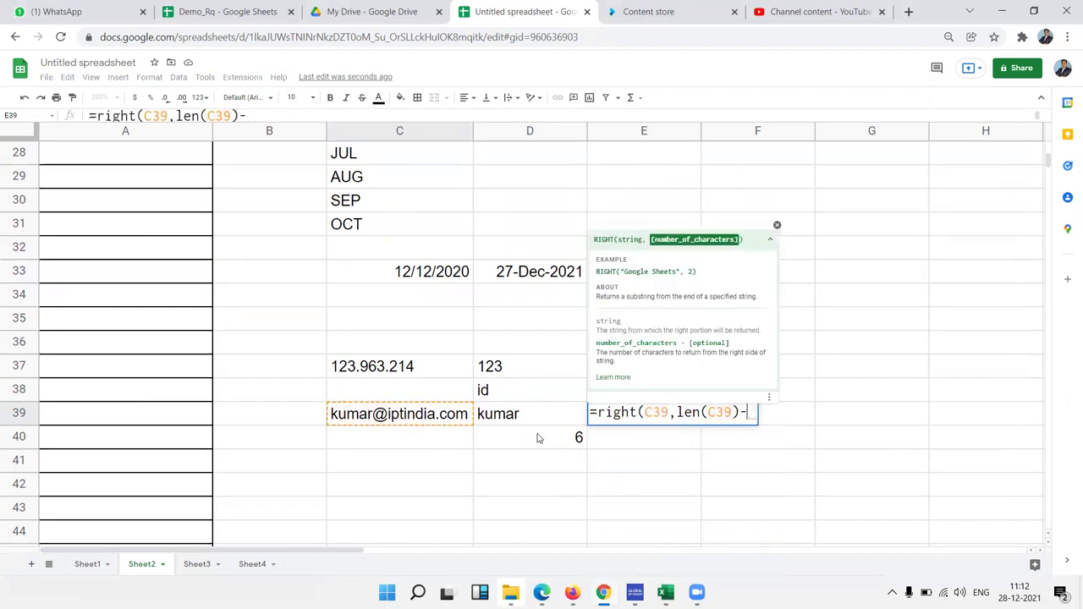
left_click(539, 436)
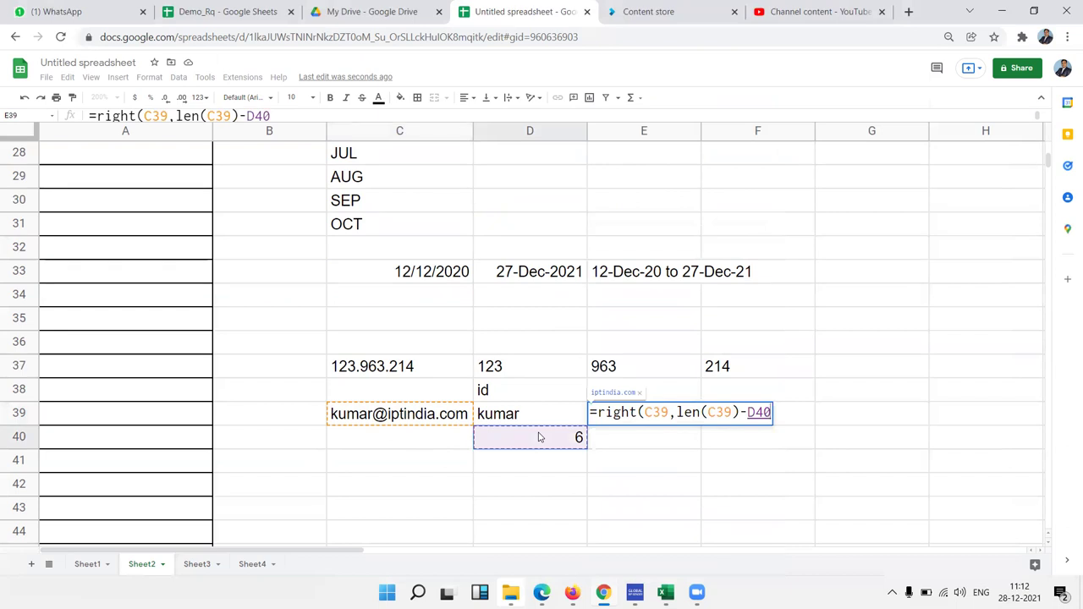
key("ctrl+Return")
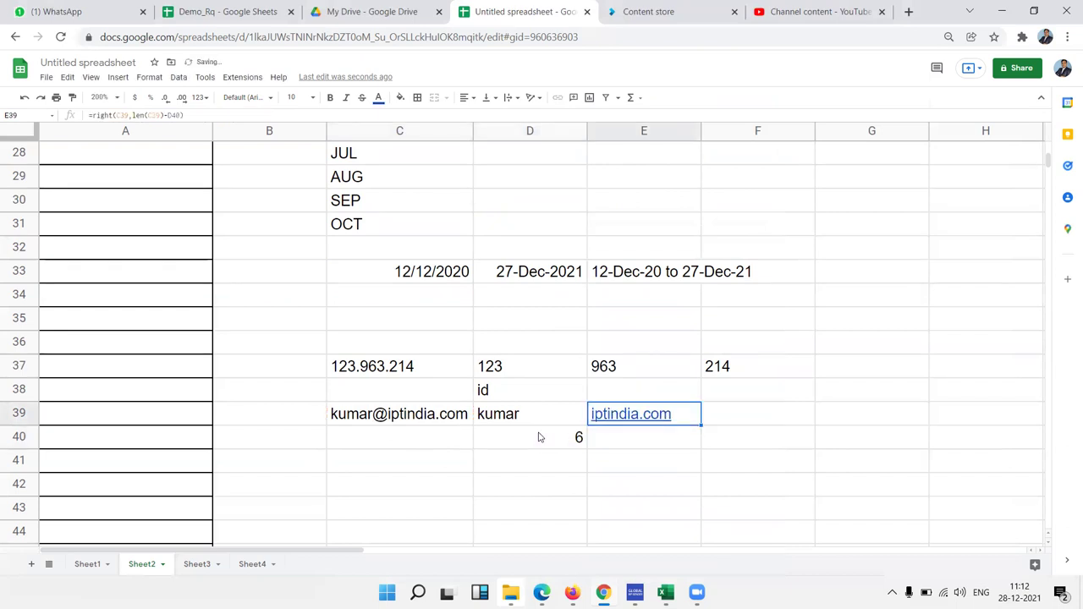
key("Left")
key("Down")
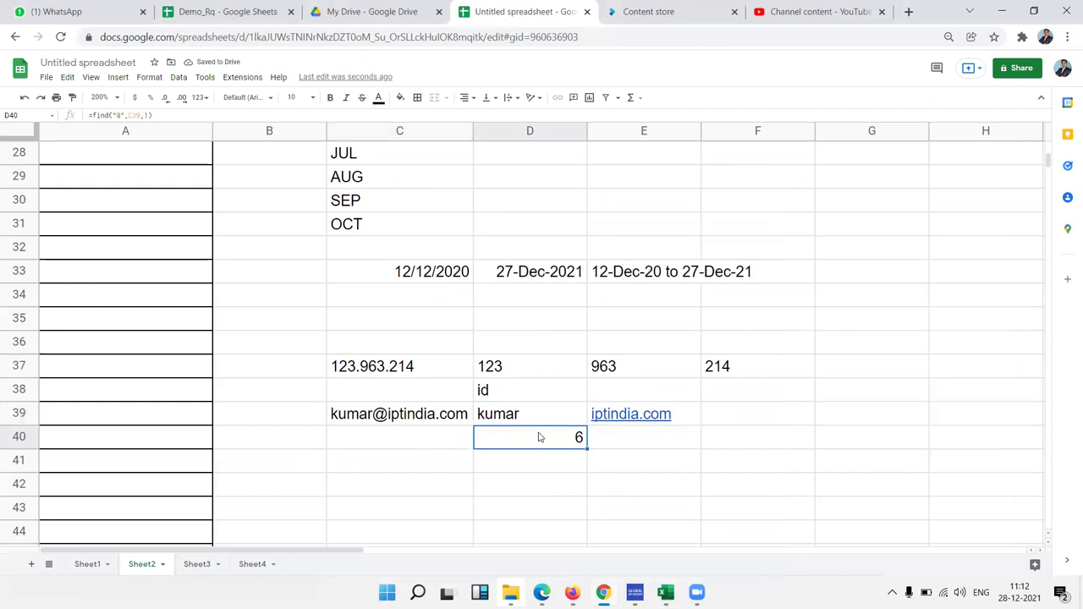
Step: Copy the FIND expression from D40 and paste it over D40 in the D39 formula
double_click(539, 436)
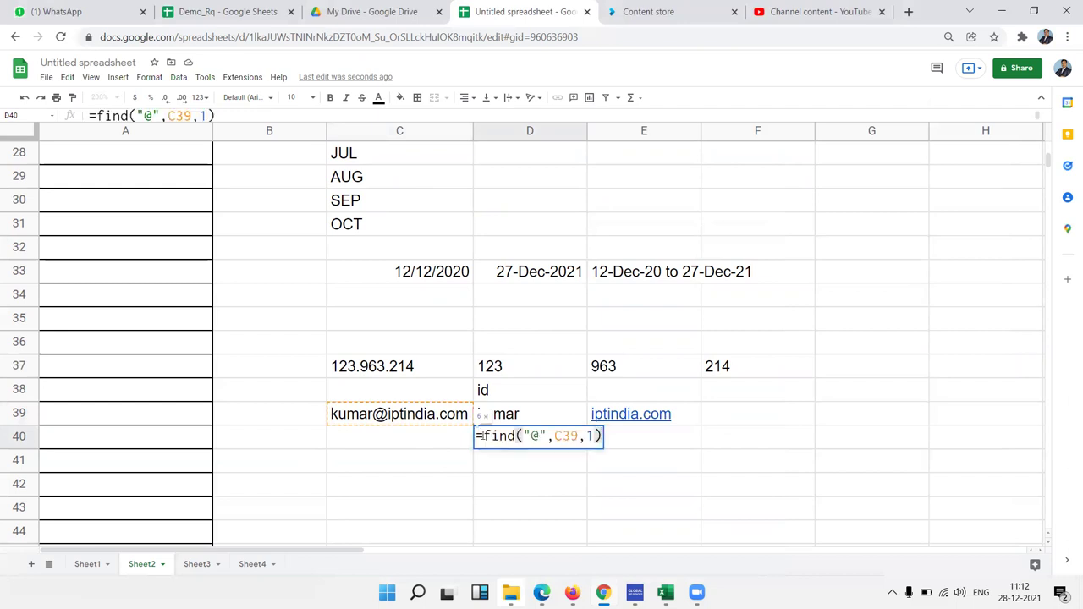
left_click_drag(483, 436, 603, 436)
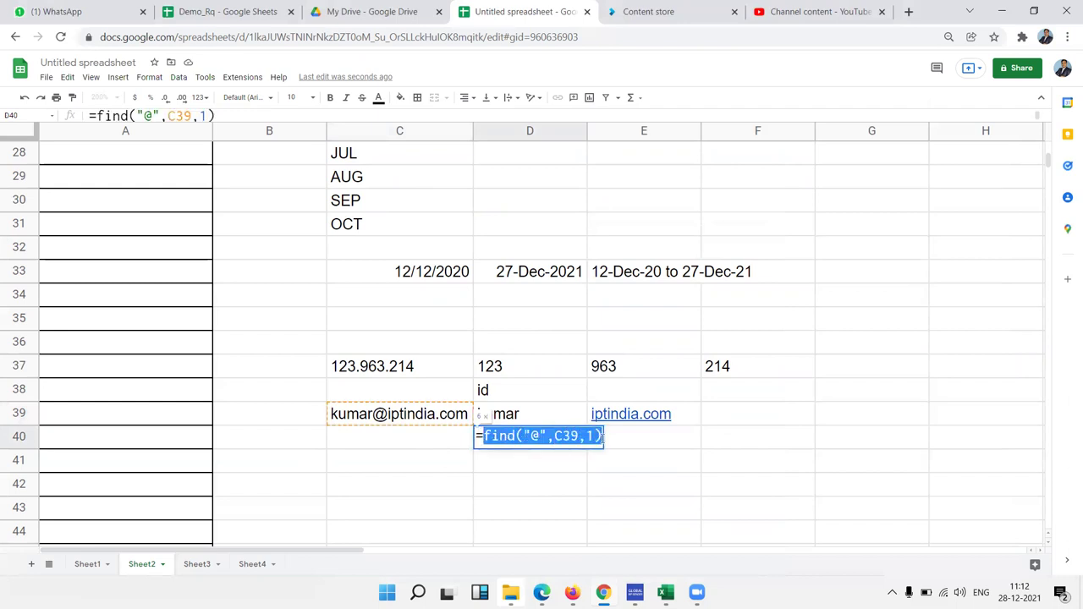
key("Escape")
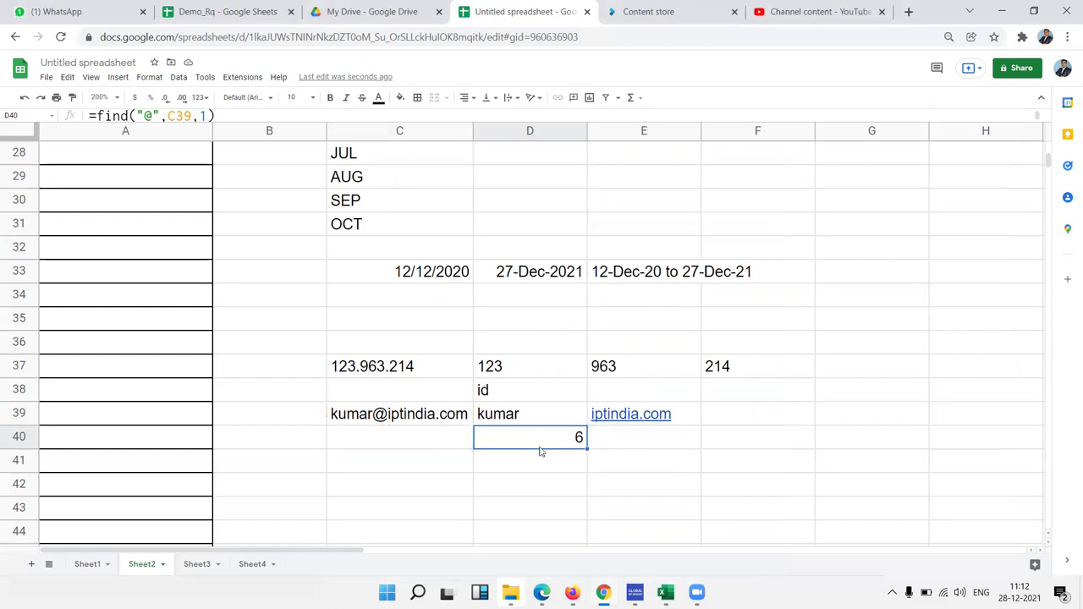
double_click(533, 415)
double_click(566, 412)
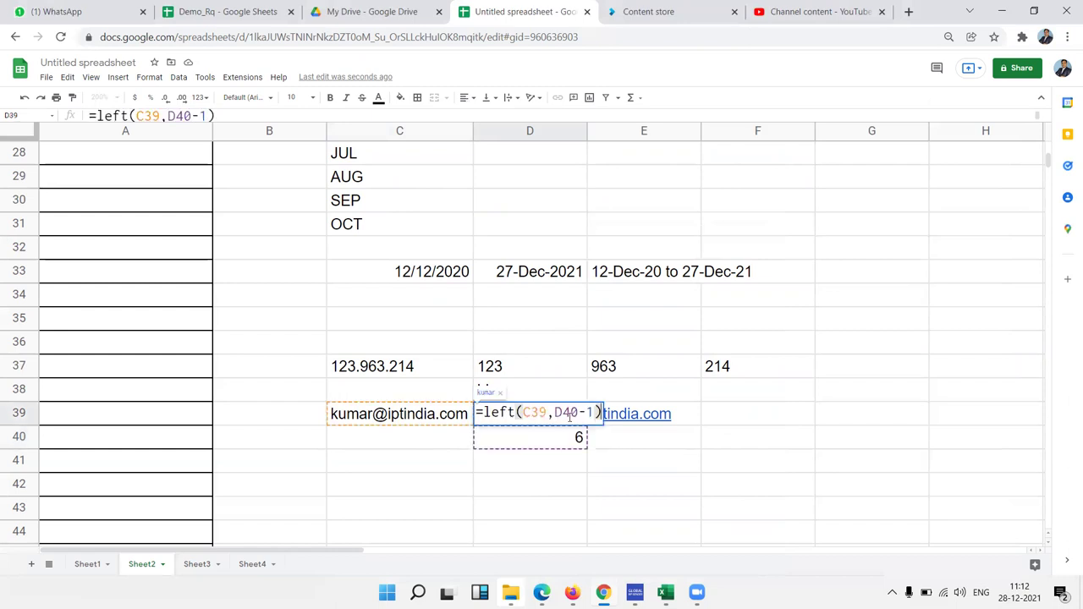
type("find(\"@\",C39,1)")
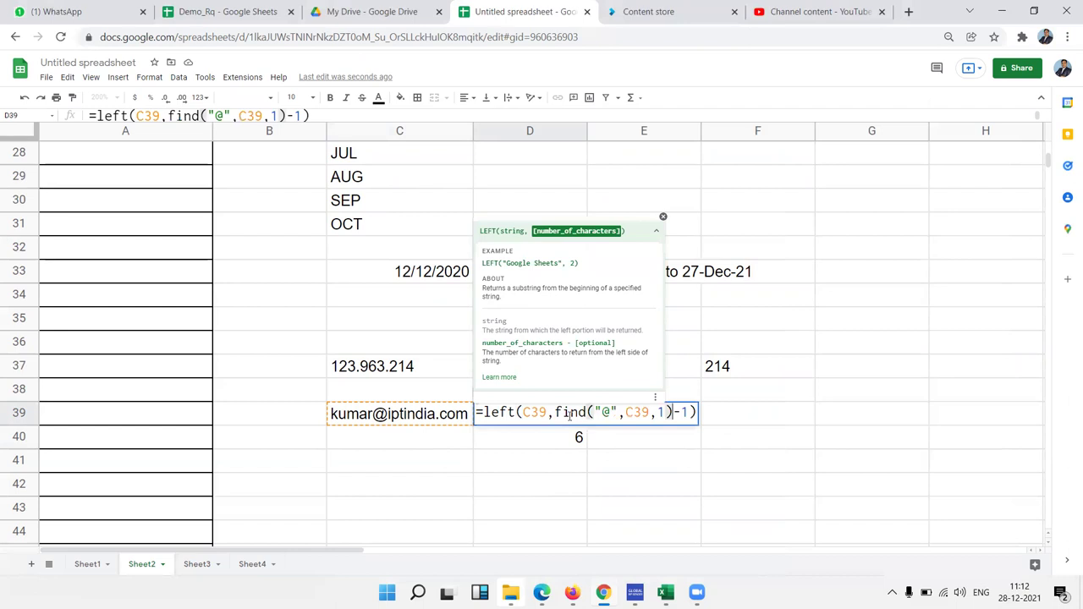
key("Return")
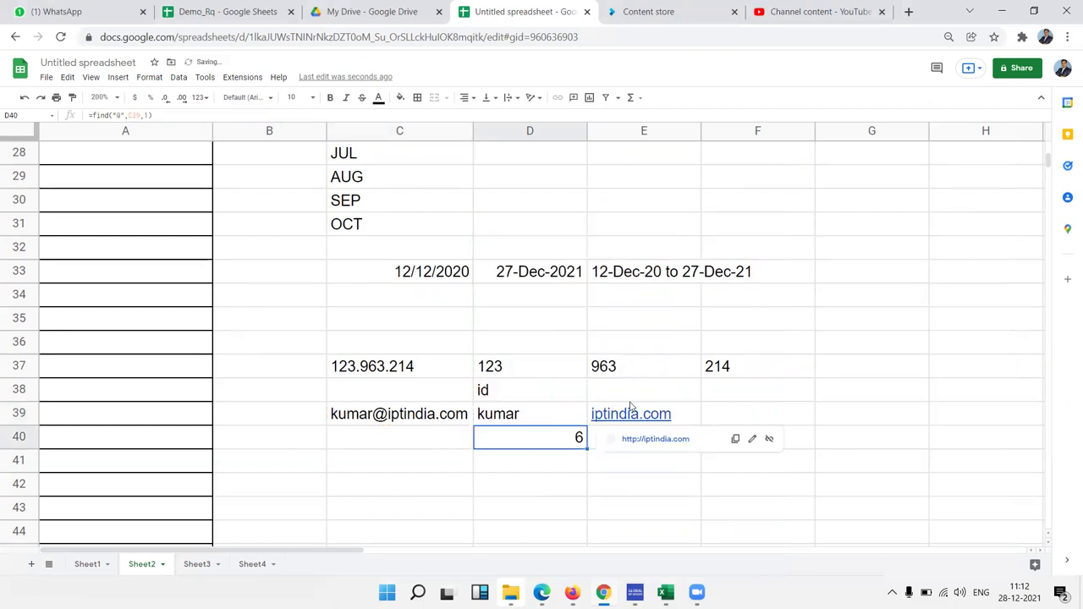
Step: Replace D40 in the E39 formula with find("@",C39,1), then clear helper cell D40
left_click(695, 417)
double_click(694, 417)
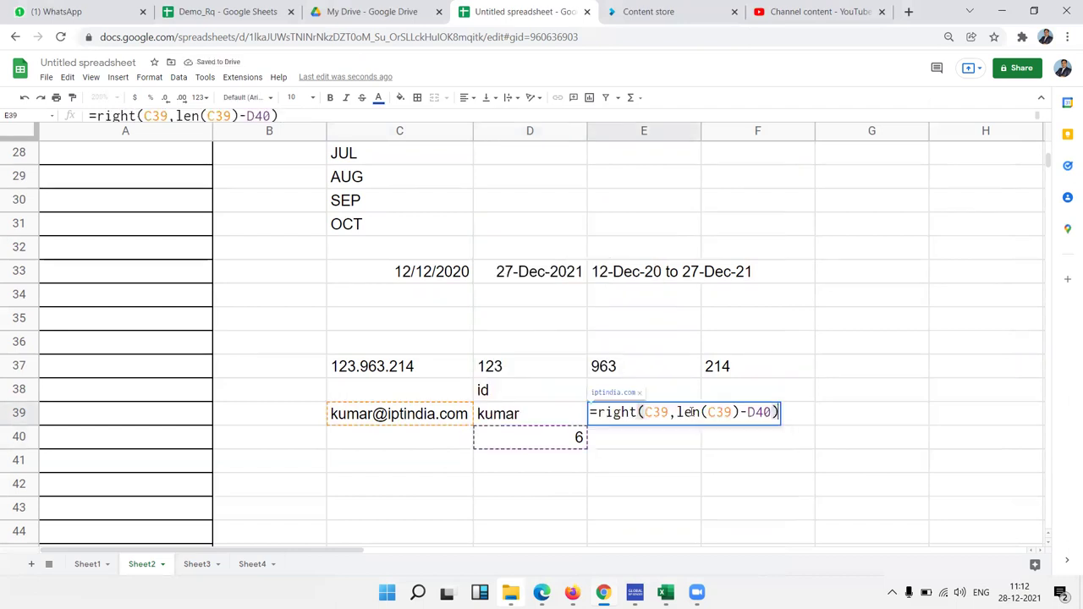
double_click(764, 412)
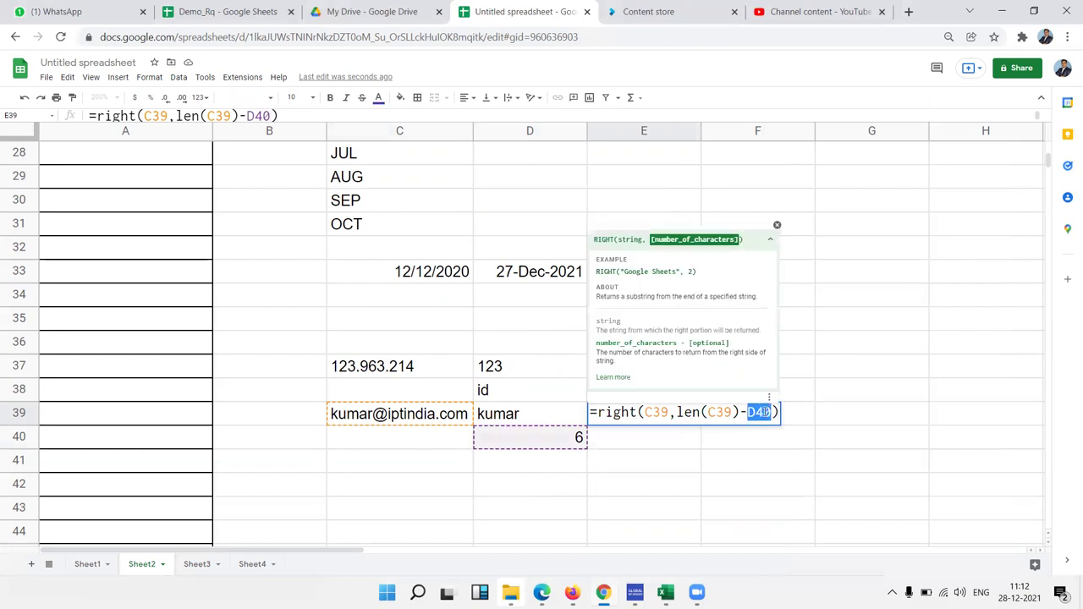
type("find(\"@\",C39,1)")
key("Return")
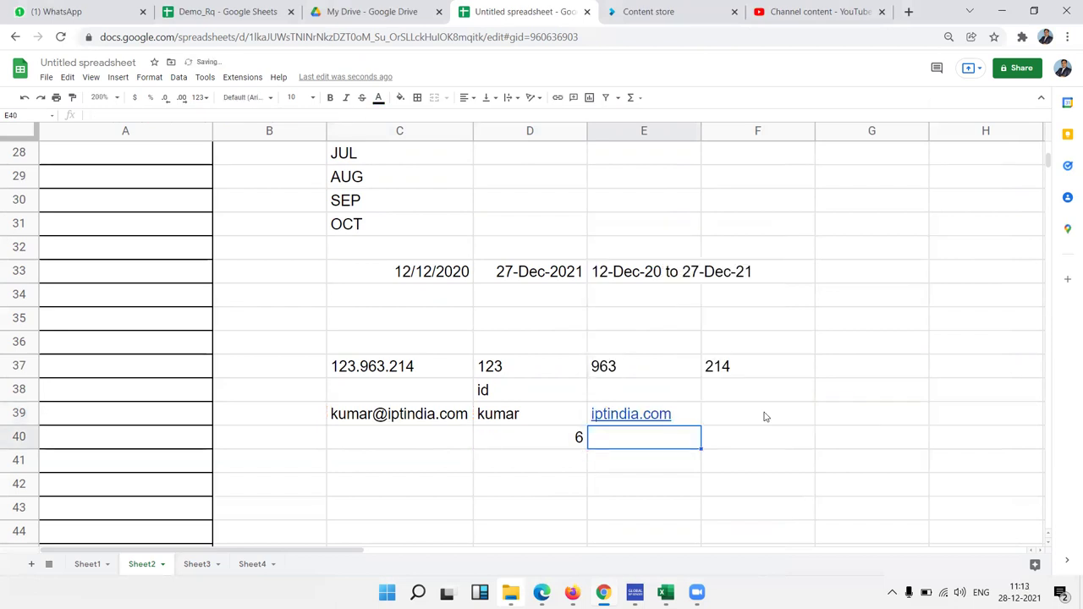
key("Left")
key("Delete")
Step: Replace C39 with a different Gmail address and check D39 and E39 update automatically
key("Left")
key("Up")
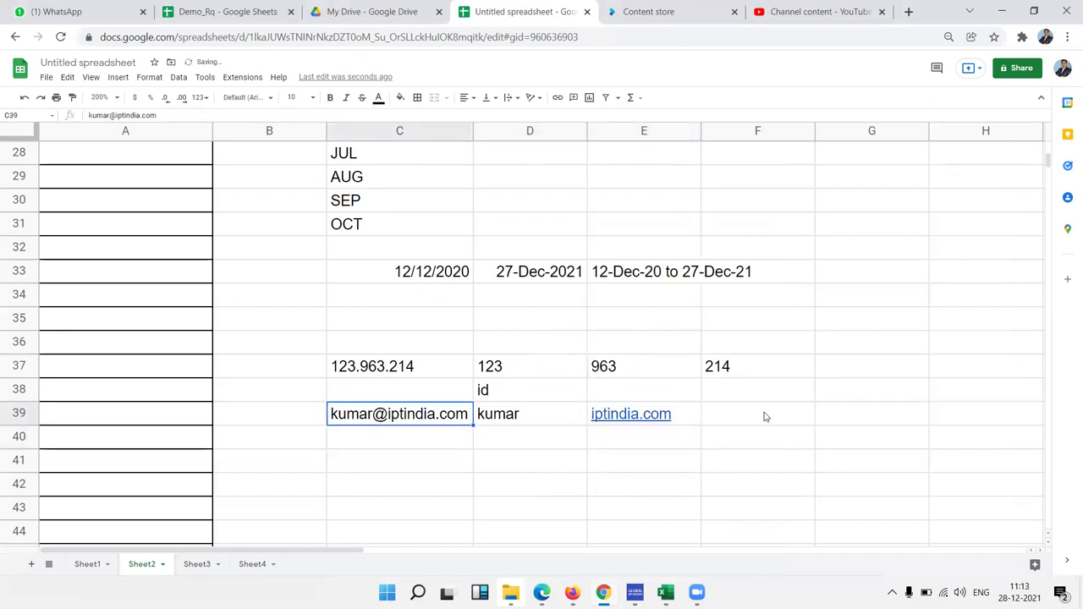
key("Return")
key("Up")
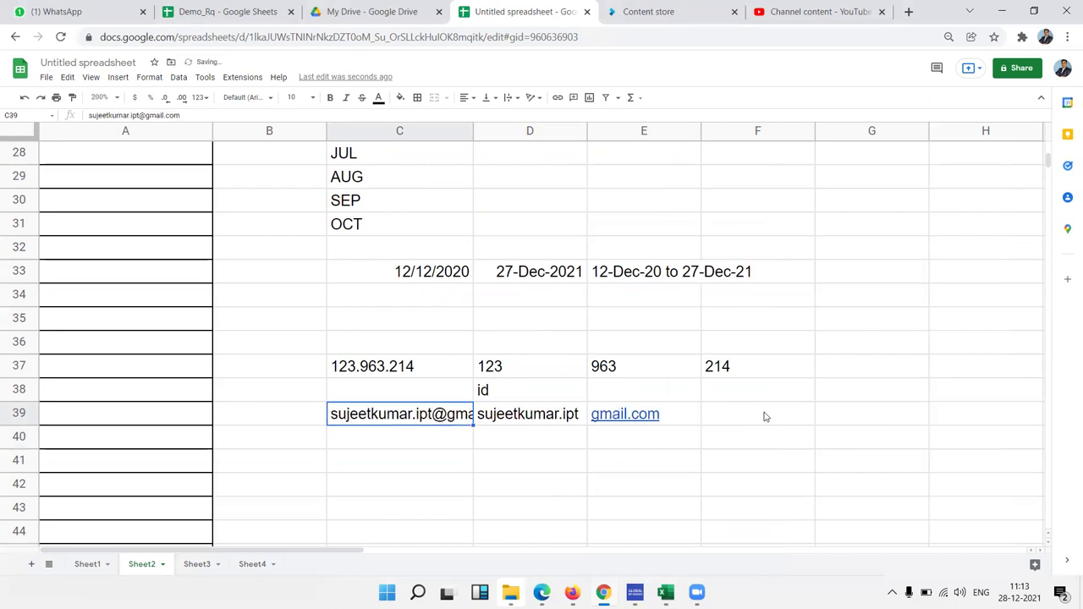
key("Right")
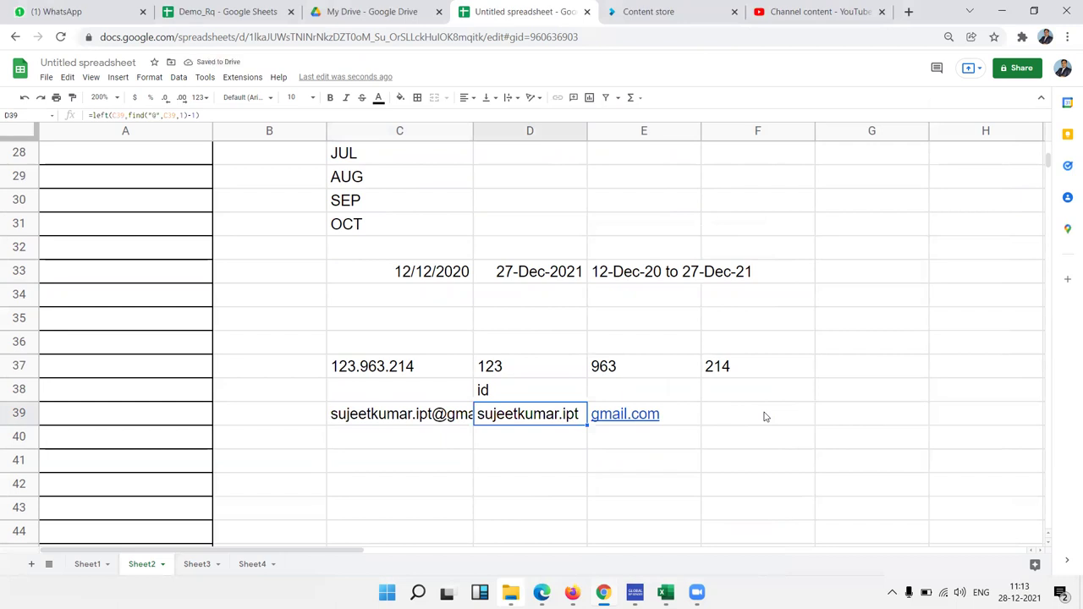
key("Right")
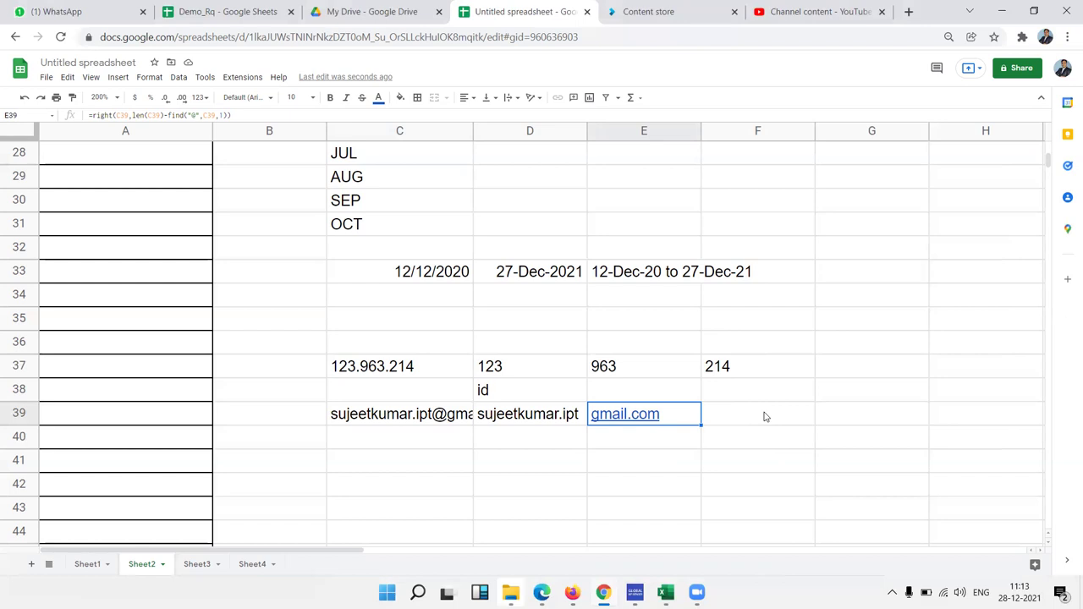
Step: Minimize the browser to show the Windows desktop
key("super+d")
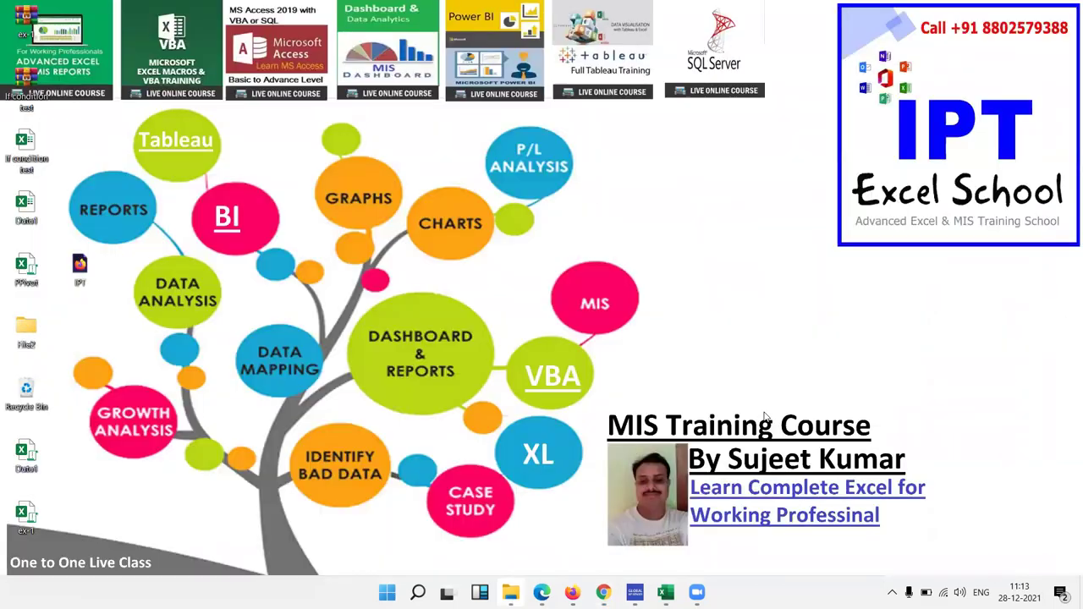